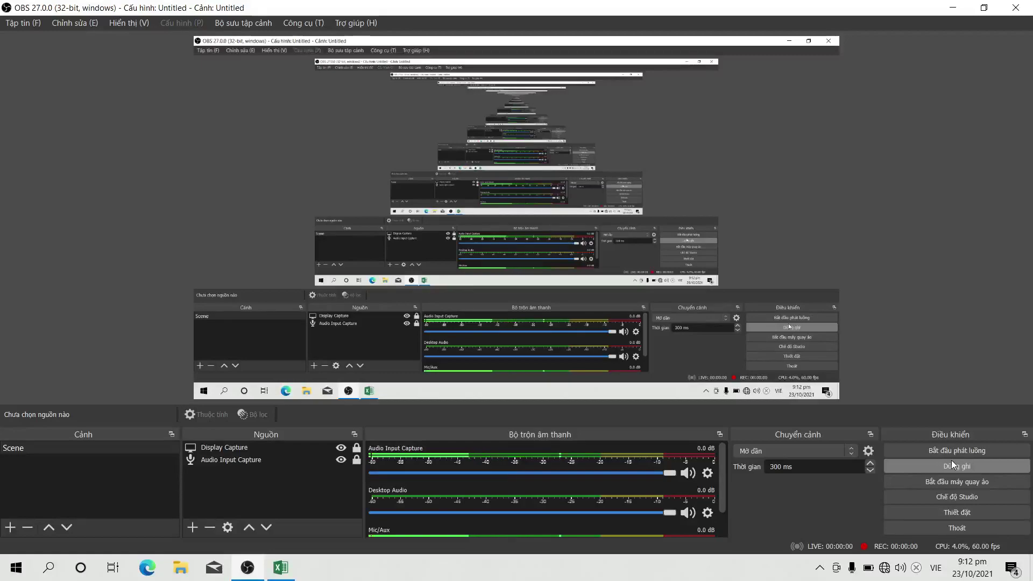
# Step: Start the OBS screen recording and bring the Excel graduation workbook to the front
pyautogui.click(951, 461)
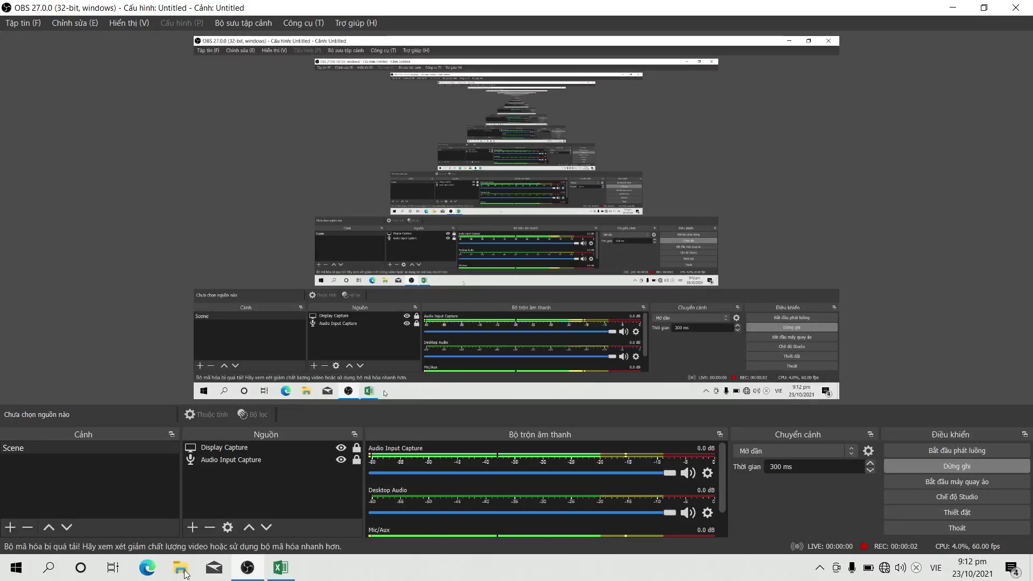
pyautogui.click(284, 566)
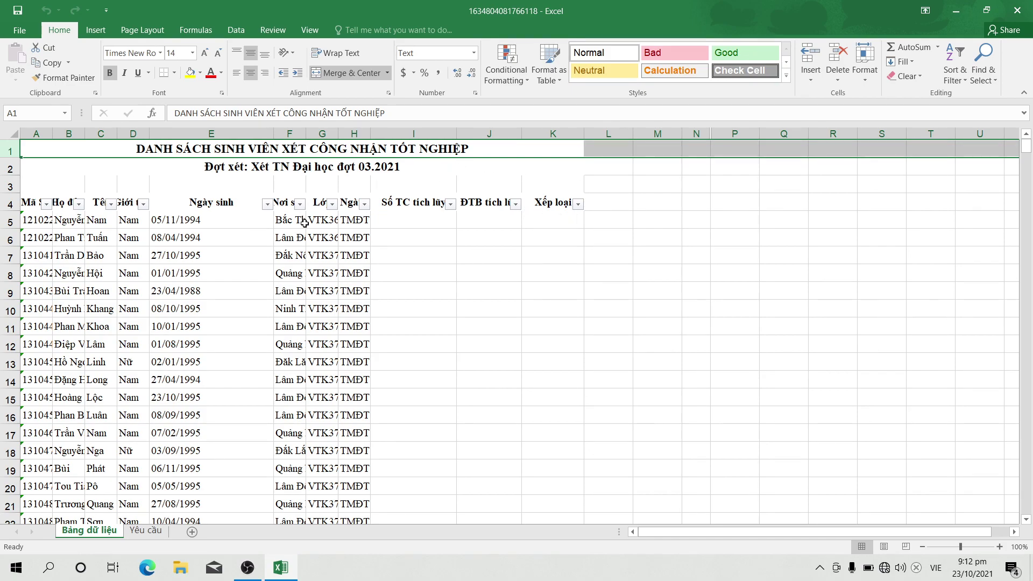
pyautogui.scroll(-1, 304, 223)
pyautogui.scroll(-2, 306, 226)
pyautogui.scroll(2, 306, 231)
pyautogui.scroll(1, 309, 238)
pyautogui.click(156, 532)
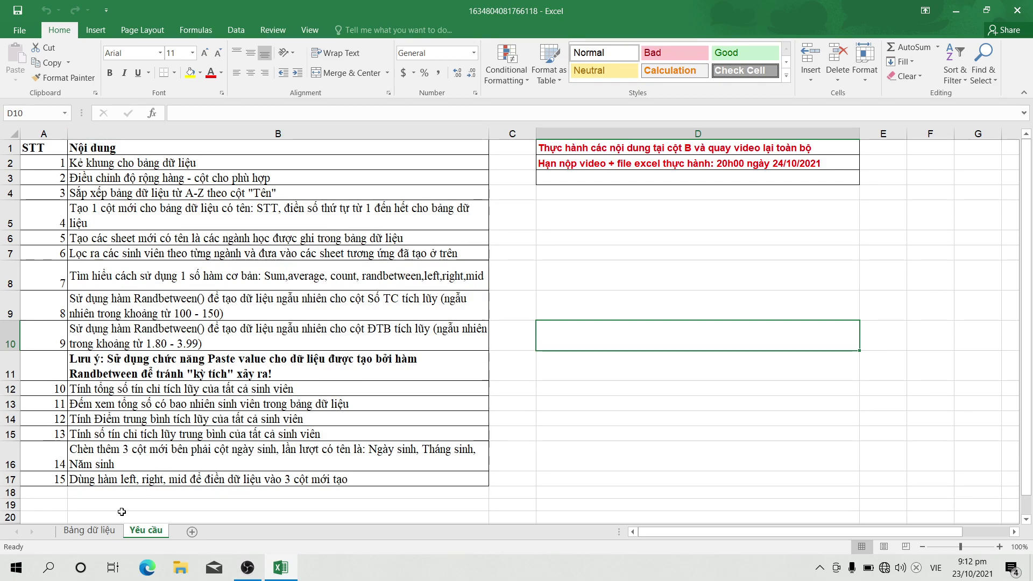
pyautogui.click(105, 533)
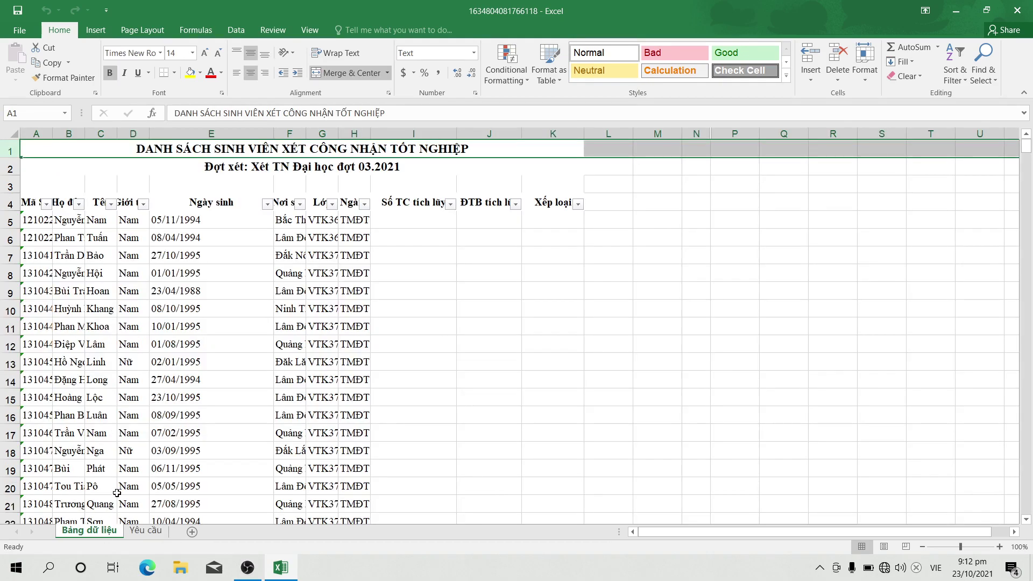
pyautogui.scroll(-1, 170, 333)
pyautogui.scroll(1, 174, 309)
pyautogui.scroll(-5, 173, 310)
pyautogui.scroll(-3, 173, 309)
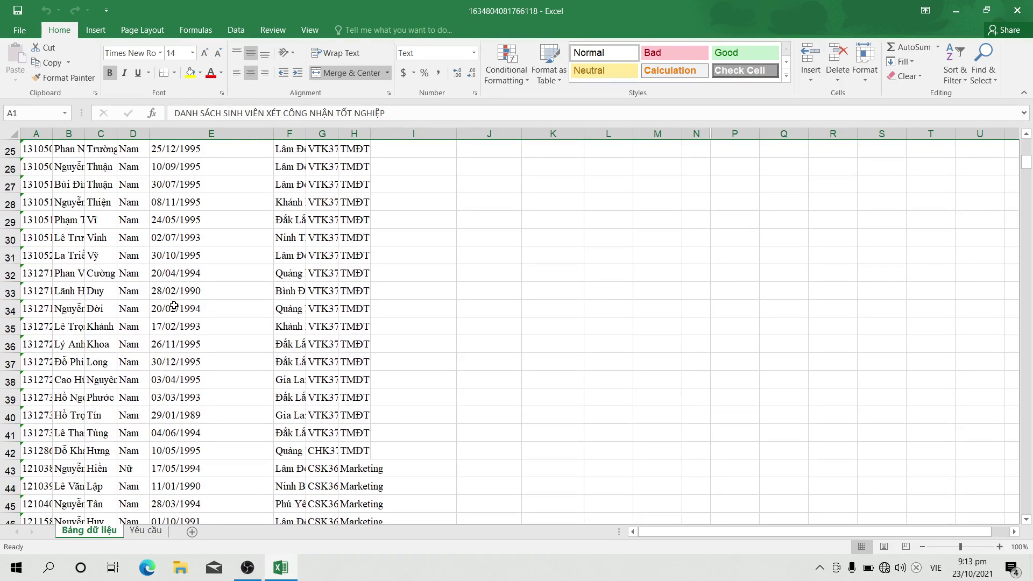
pyautogui.scroll(-3, 174, 306)
pyautogui.scroll(-1, 174, 306)
pyautogui.scroll(6, 176, 303)
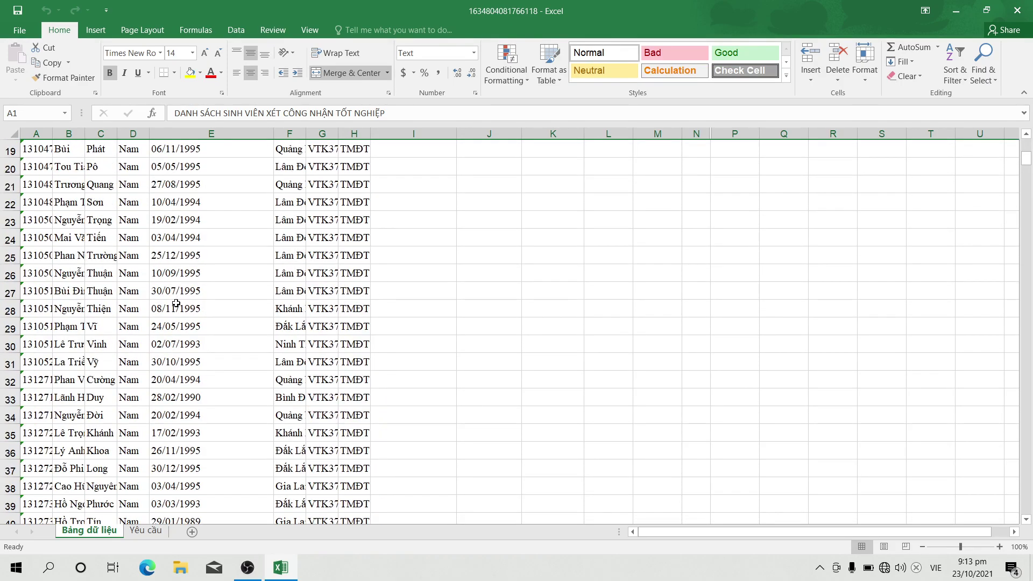
pyautogui.scroll(3, 176, 303)
pyautogui.scroll(3, 175, 304)
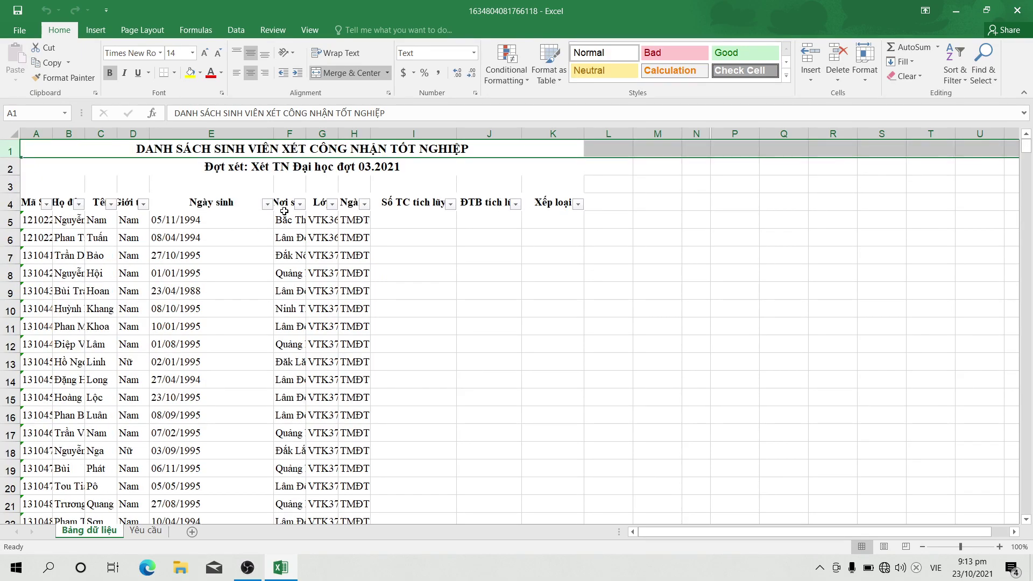
# Step: Clear a stray entry in cell A3 and make A3 the active cell
pyautogui.click(45, 186)
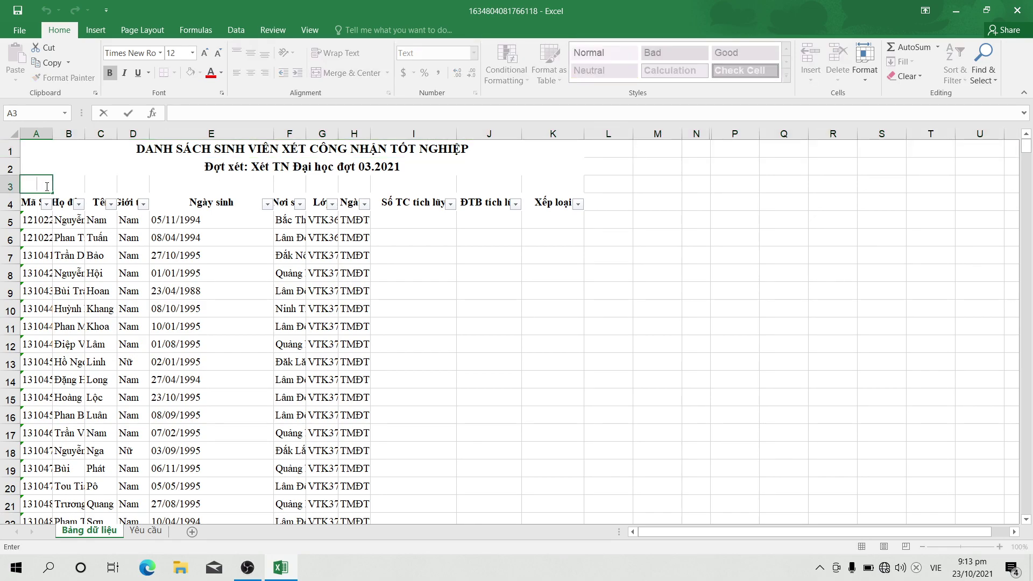
pyautogui.write('=')
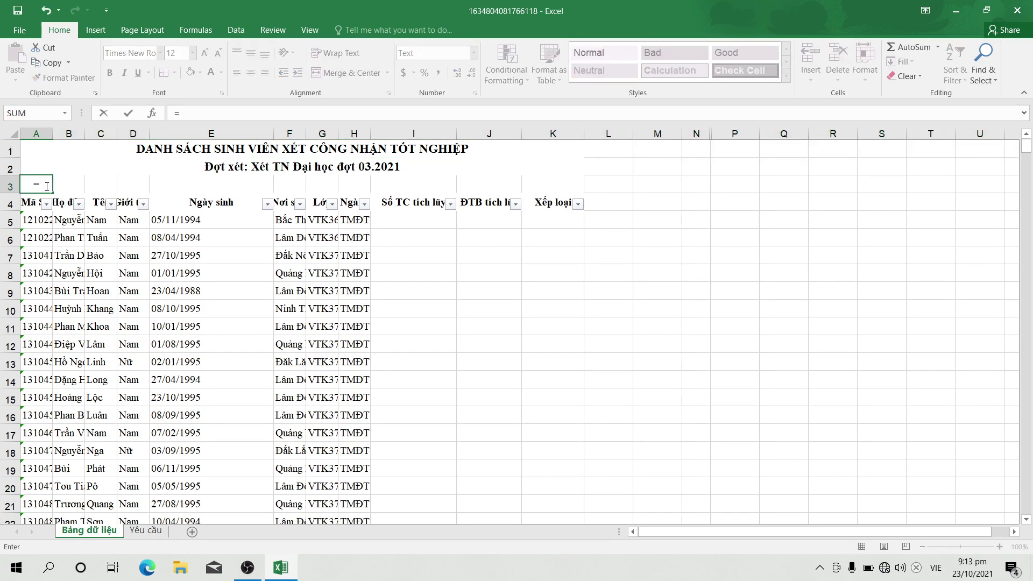
pyautogui.press('BackSpace')
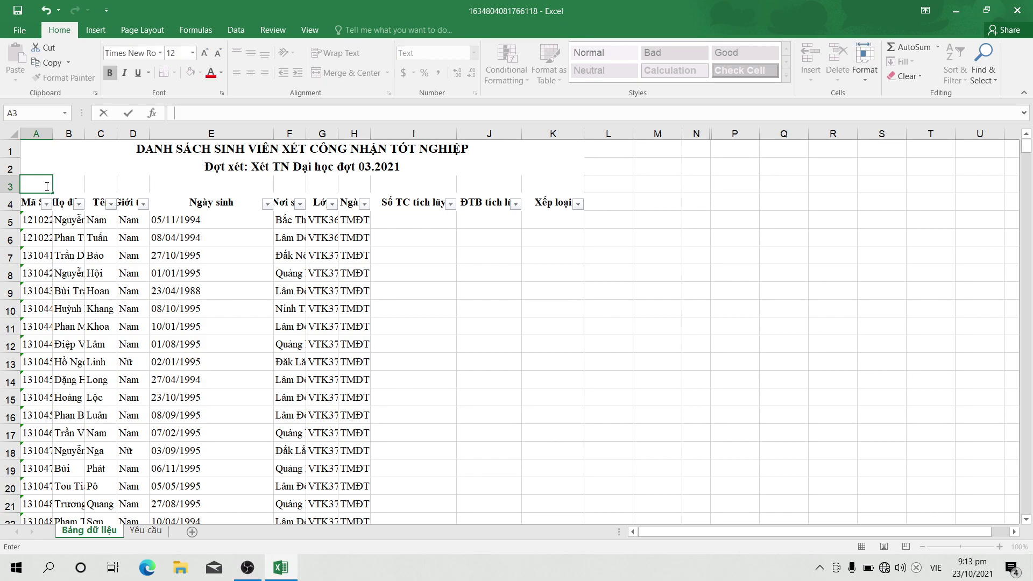
pyautogui.moveTo(98, 166); pyautogui.dragTo(48, 184)
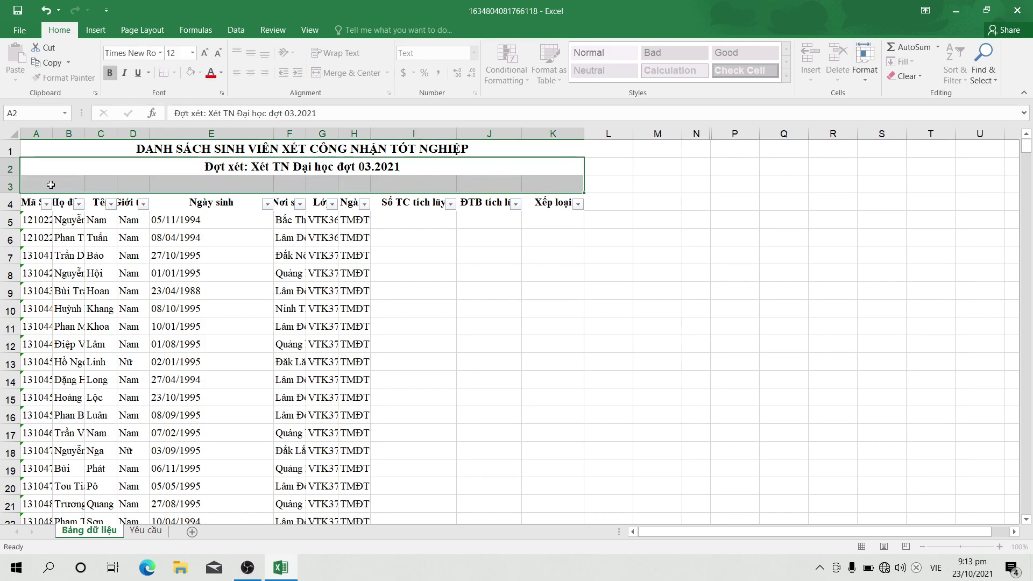
pyautogui.click(247, 223)
pyautogui.click(26, 186)
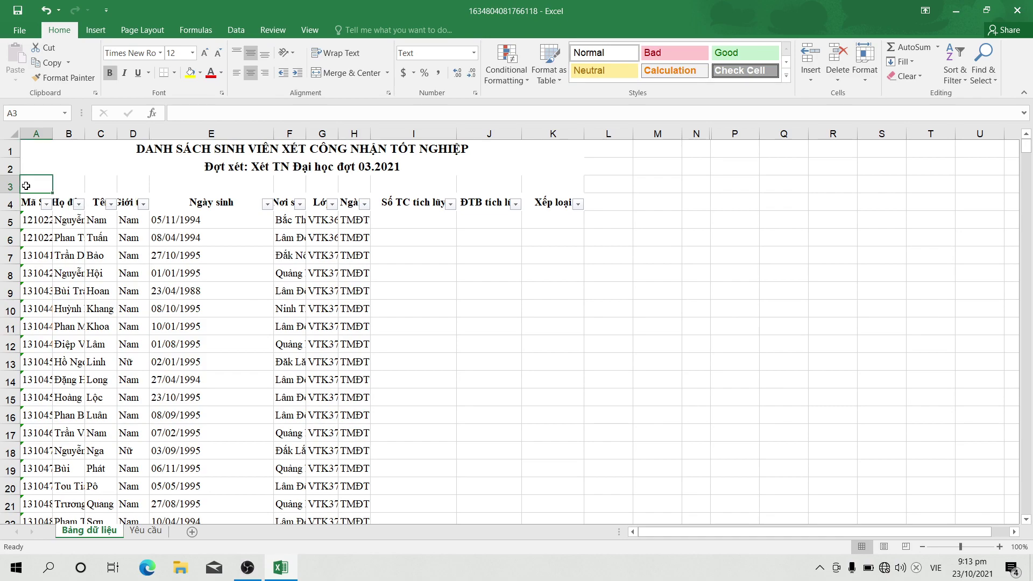
# Step: Give the whole student table Outline and Inside borders, then view the Yêu cầu sheet
pyautogui.hotkey('ctrl', 'a')
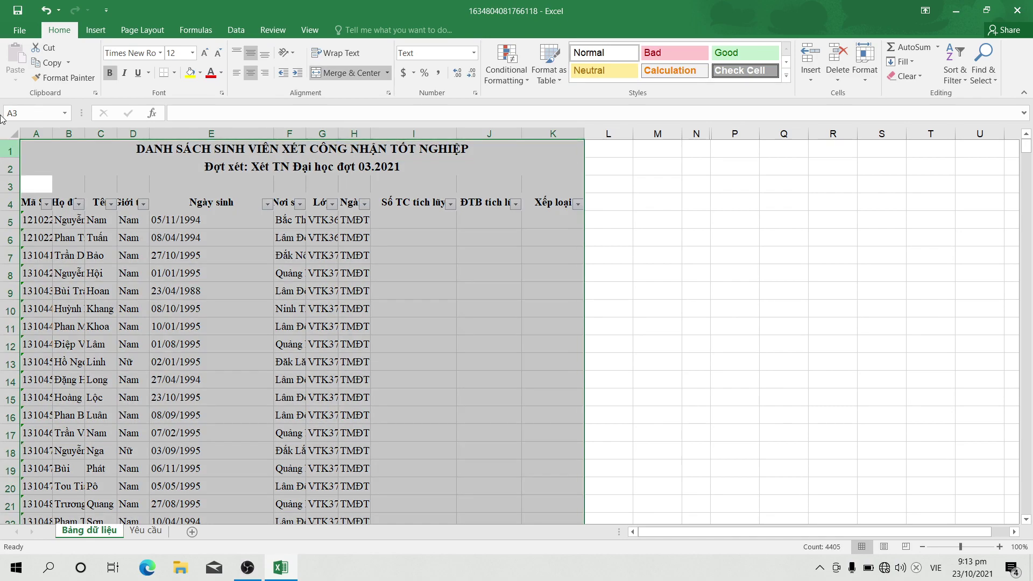
pyautogui.rightClick(264, 213)
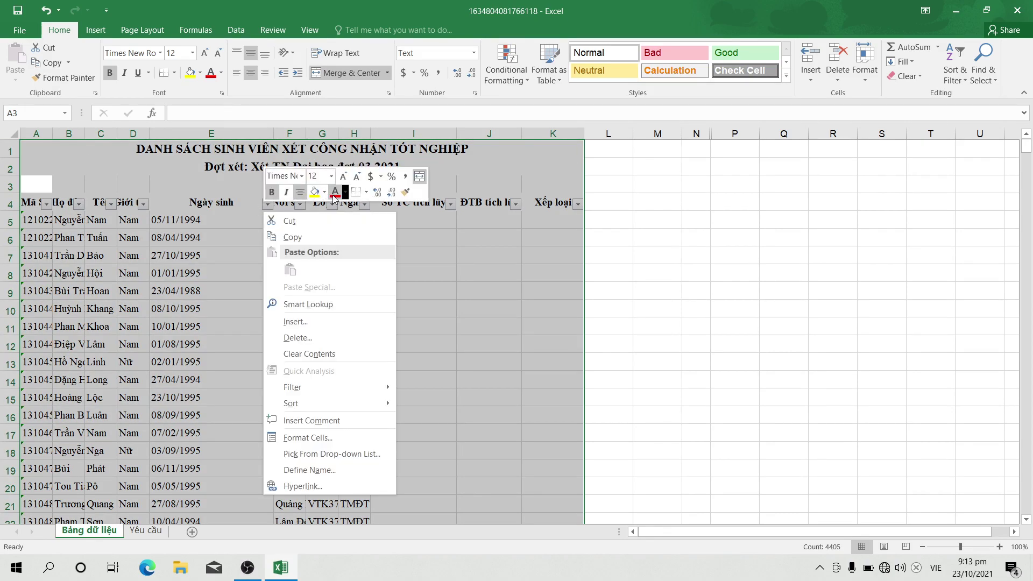
pyautogui.click(365, 192)
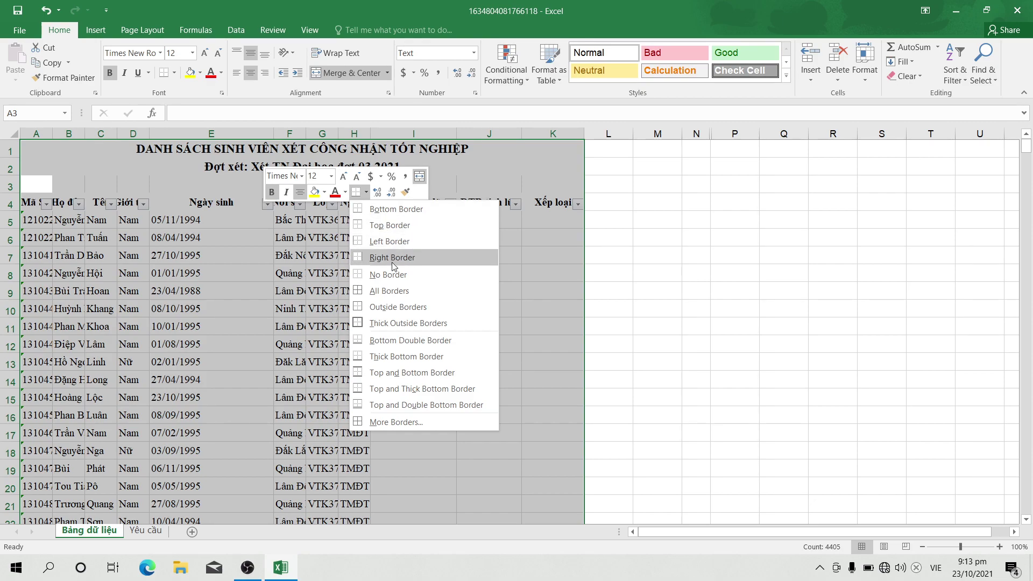
pyautogui.click(406, 420)
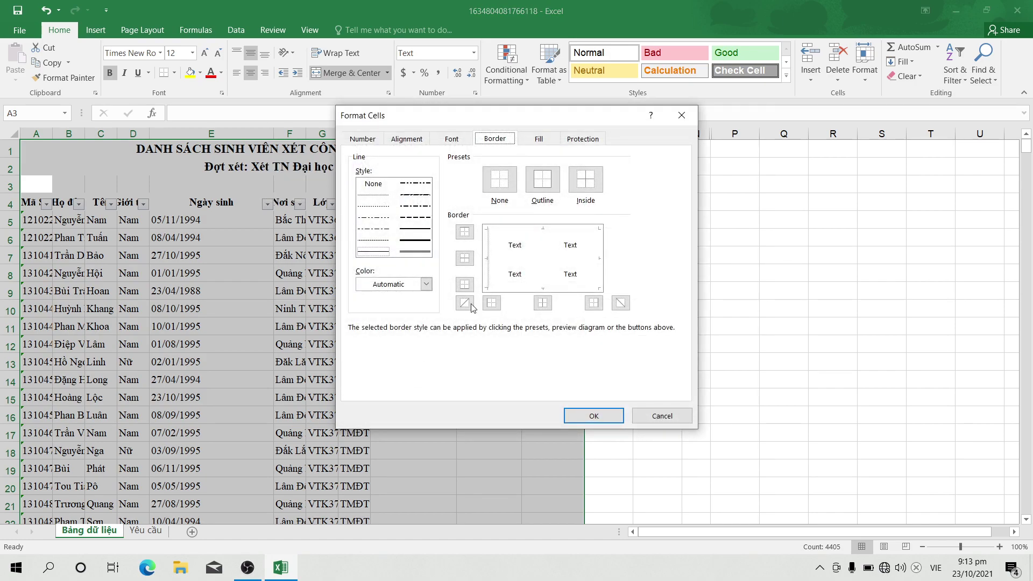
pyautogui.click(536, 196)
pyautogui.click(585, 179)
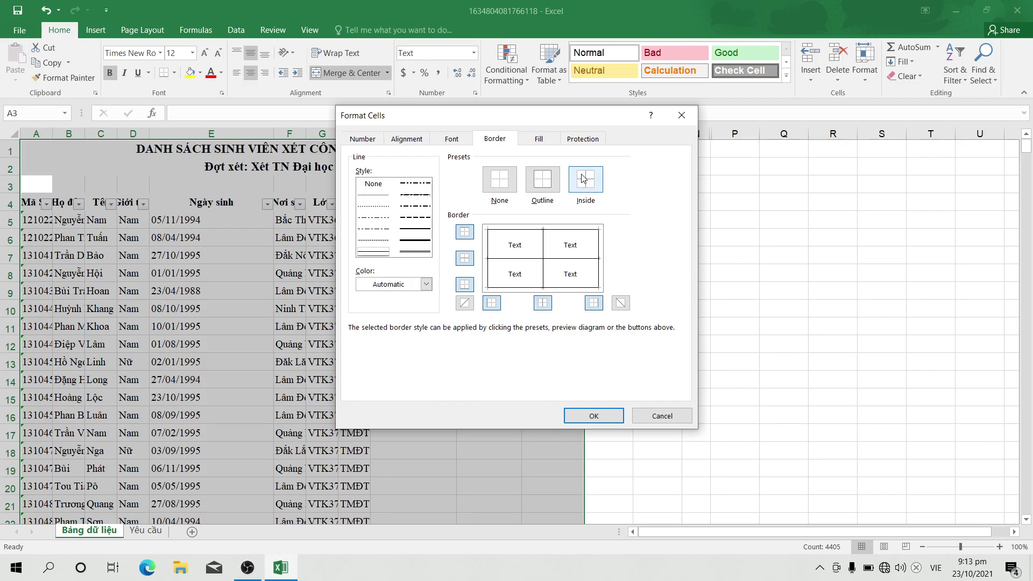
pyautogui.click(589, 415)
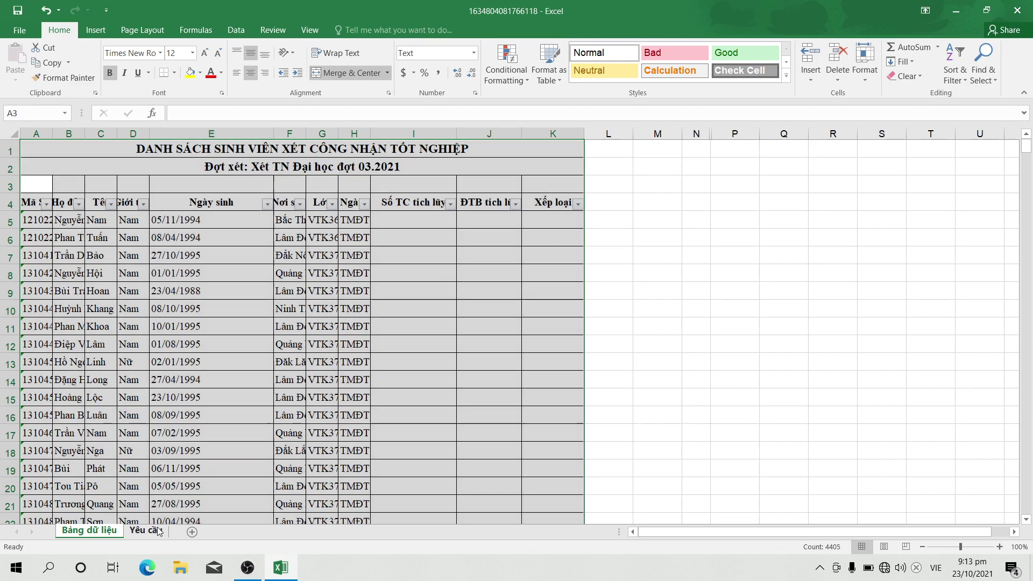
pyautogui.click(145, 530)
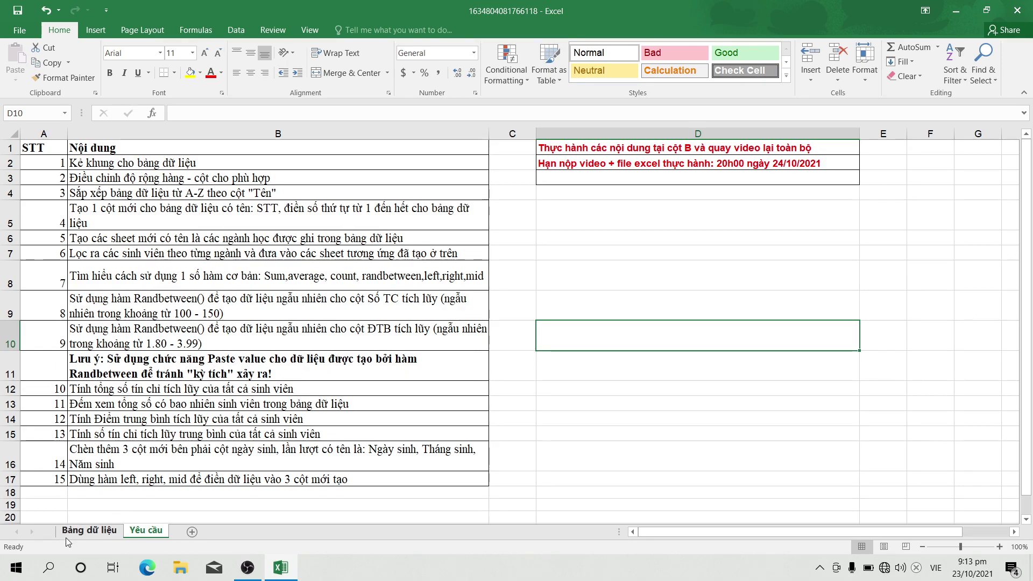
# Step: Apply the Simple AutoFormat to the Bảng dữ liệu table, then return to Yêu cầu
pyautogui.click(90, 531)
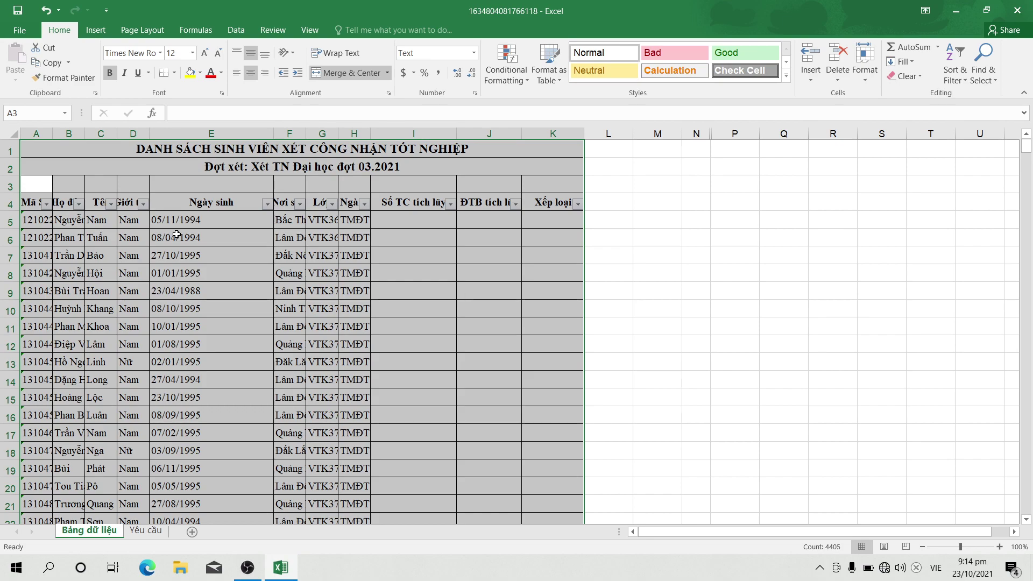
pyautogui.hotkey('alt', 'o')
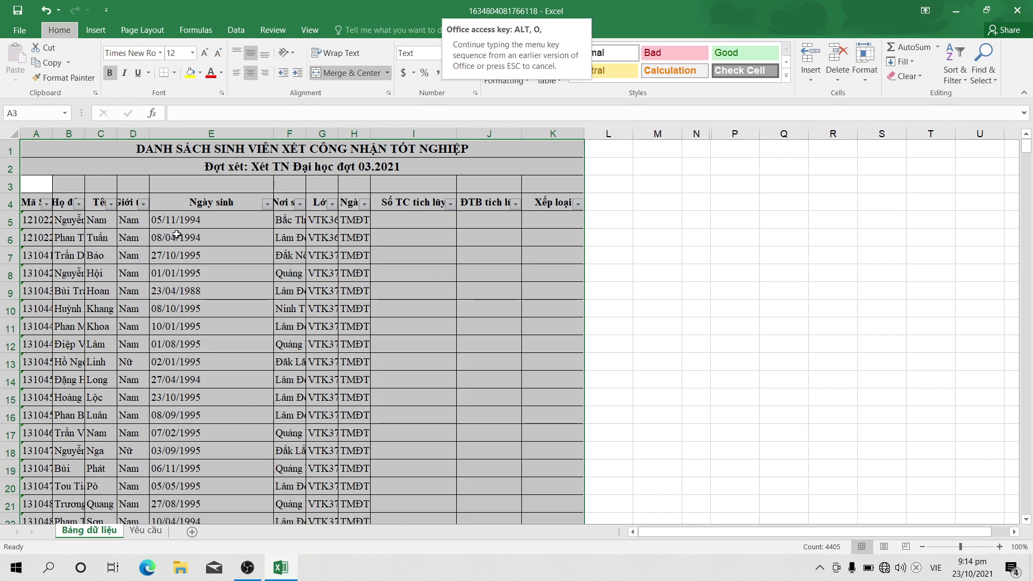
pyautogui.press('a')
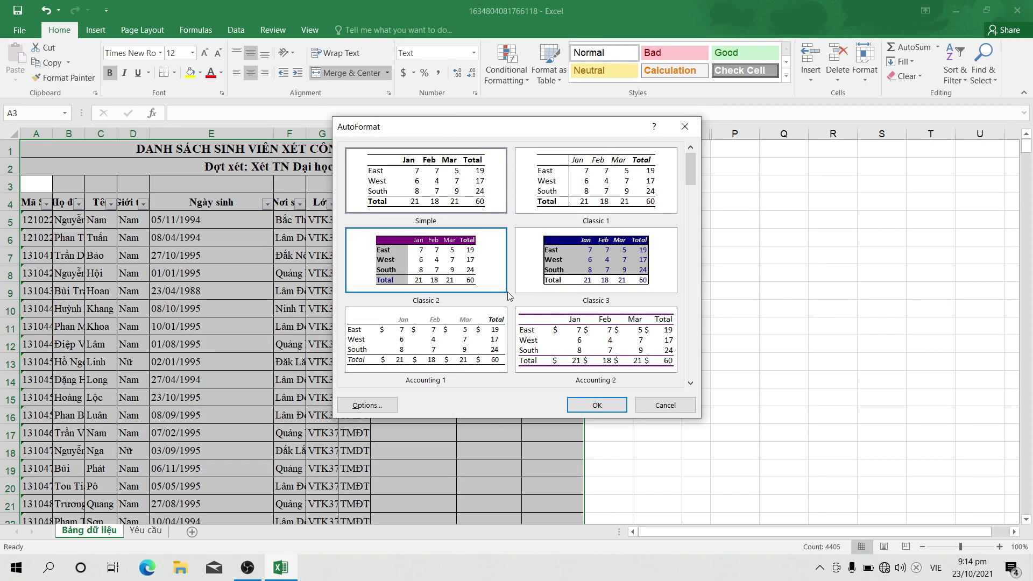
pyautogui.click(597, 405)
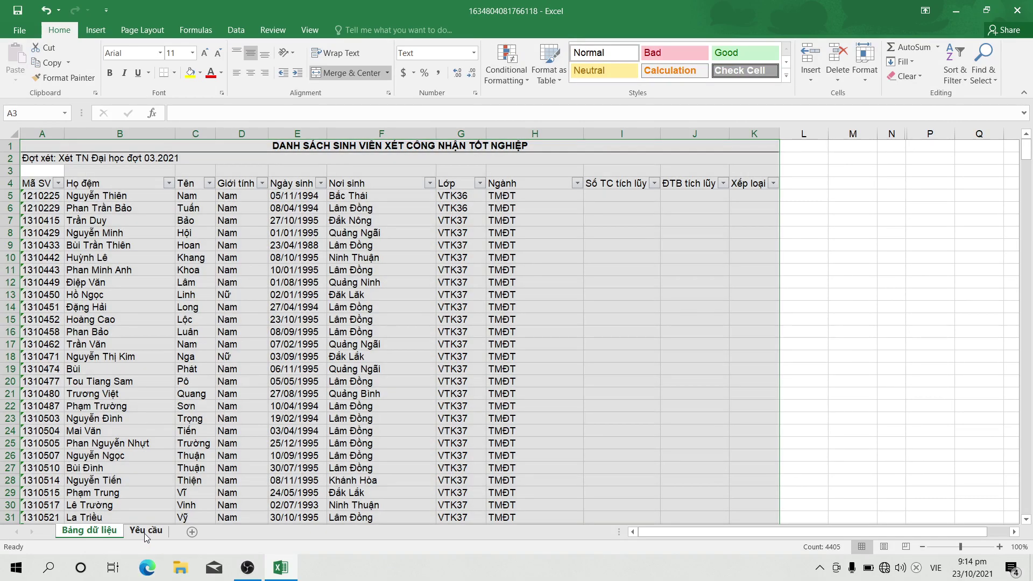
pyautogui.click(144, 531)
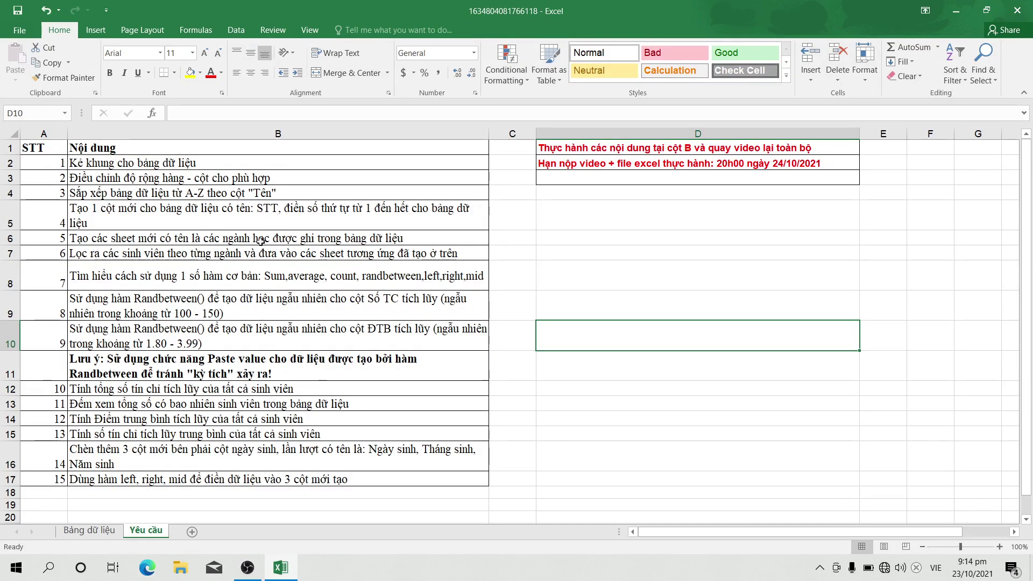
# Step: Sort the whole student table A–Z by the Tên column, then view Yêu cầu
pyautogui.click(101, 531)
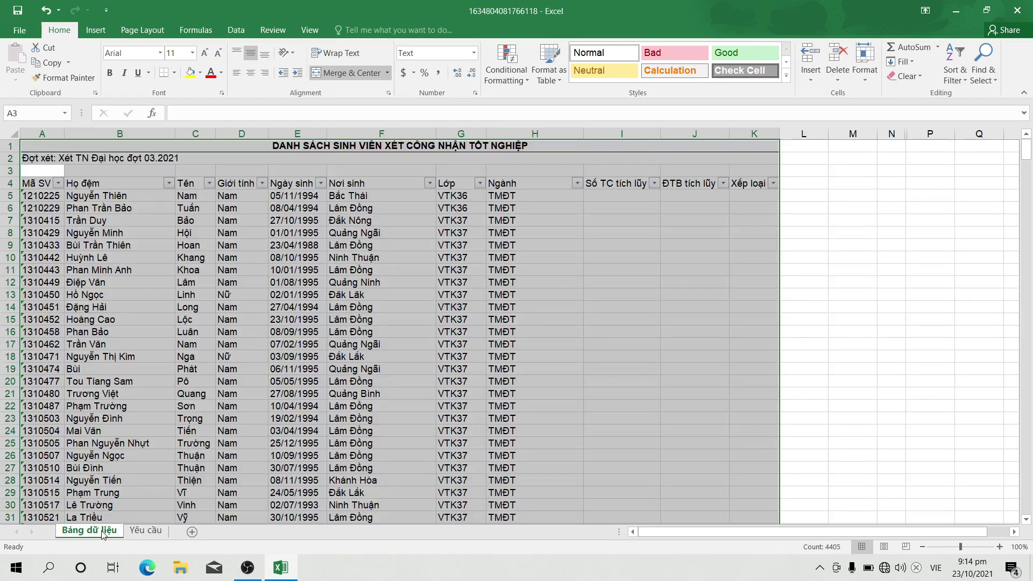
pyautogui.click(642, 254)
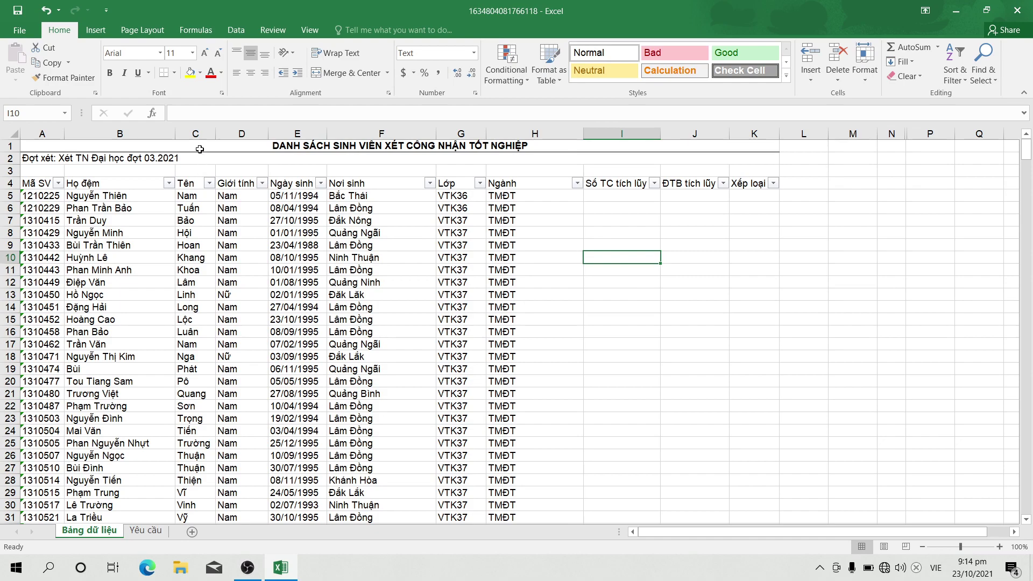
pyautogui.click(195, 133)
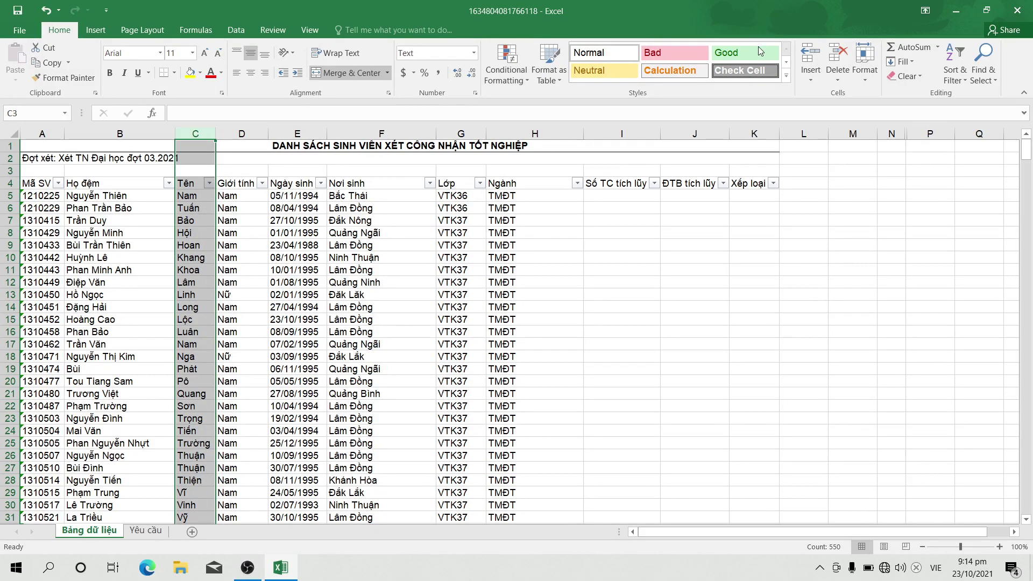
pyautogui.click(961, 79)
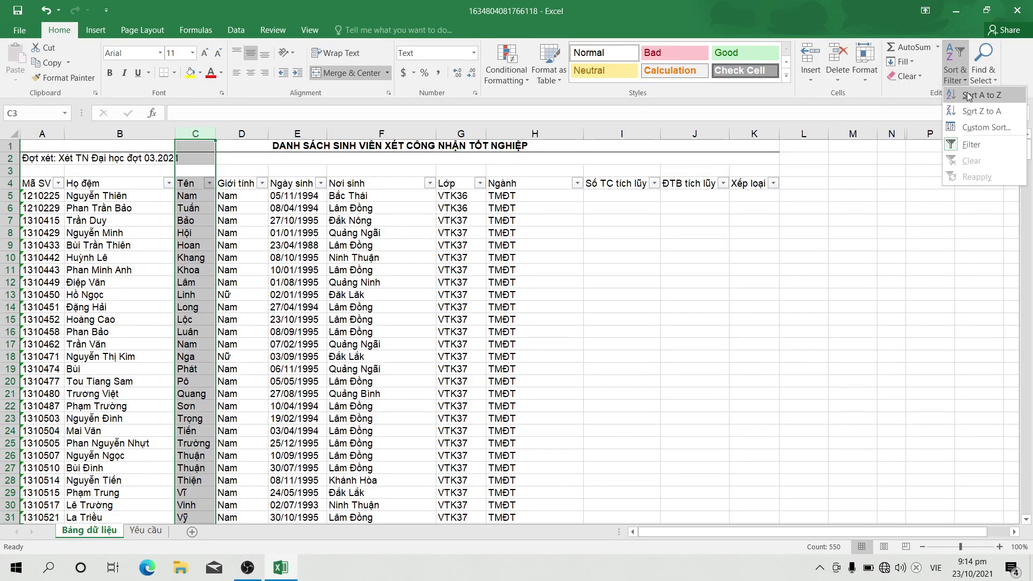
pyautogui.click(966, 97)
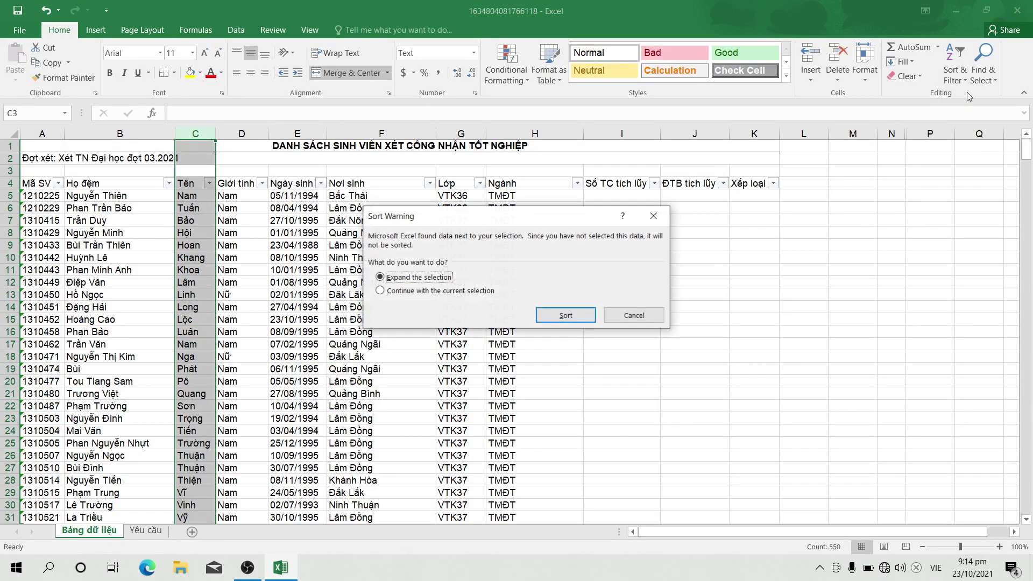
pyautogui.click(550, 315)
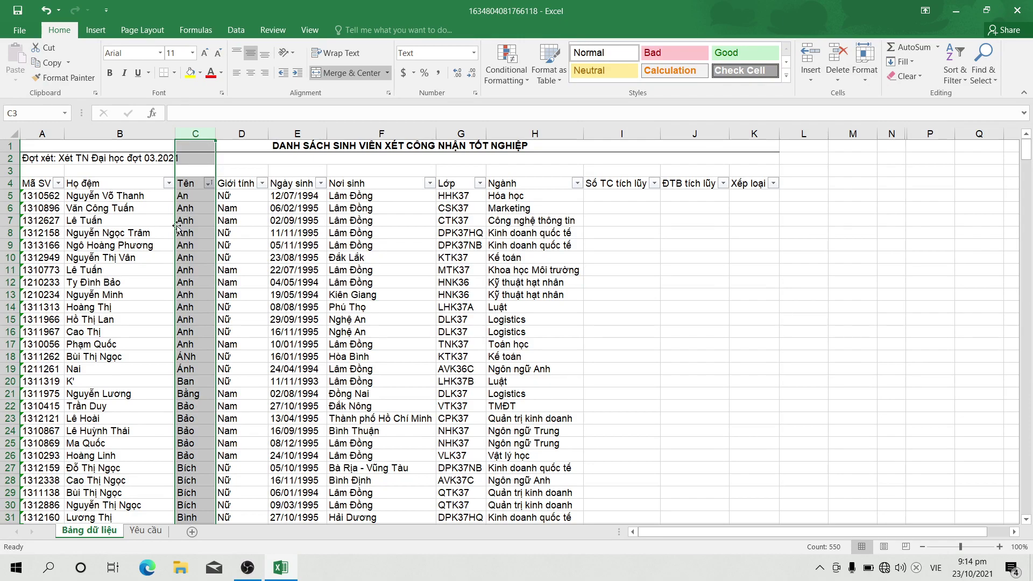
pyautogui.click(155, 532)
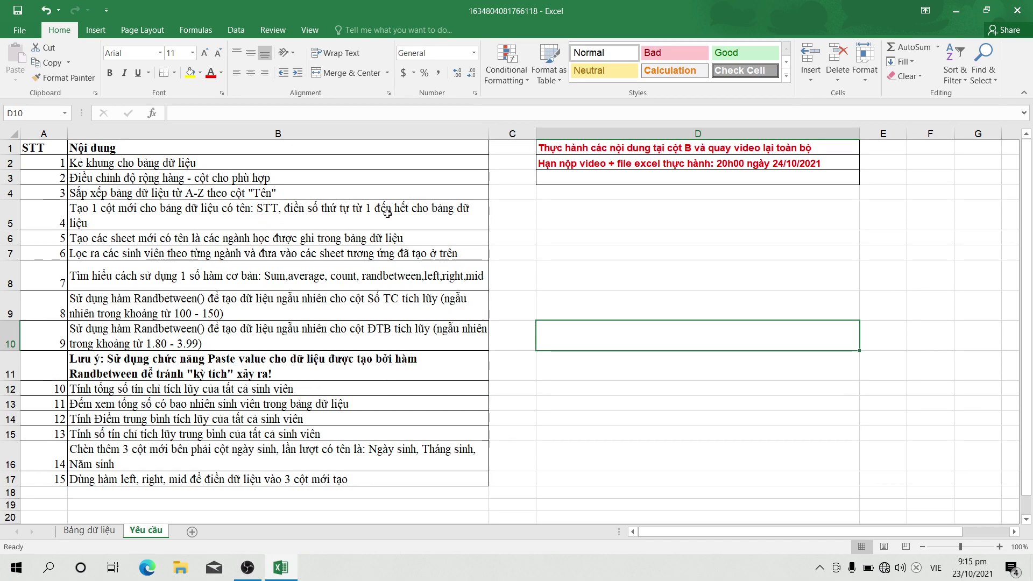
# Step: Insert a new empty column A before the student table on Bảng dữ liệu
pyautogui.click(105, 530)
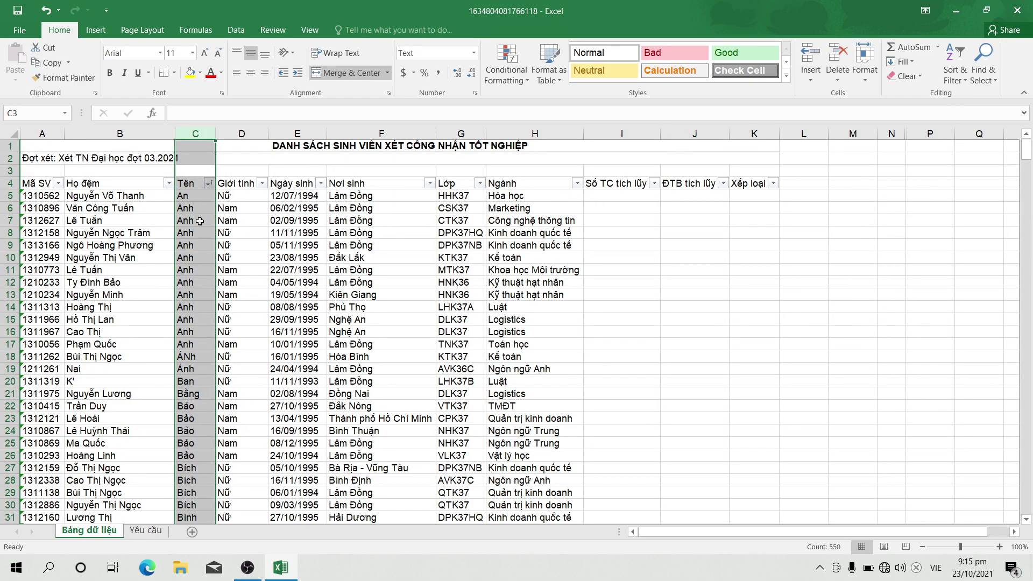
pyautogui.click(46, 133)
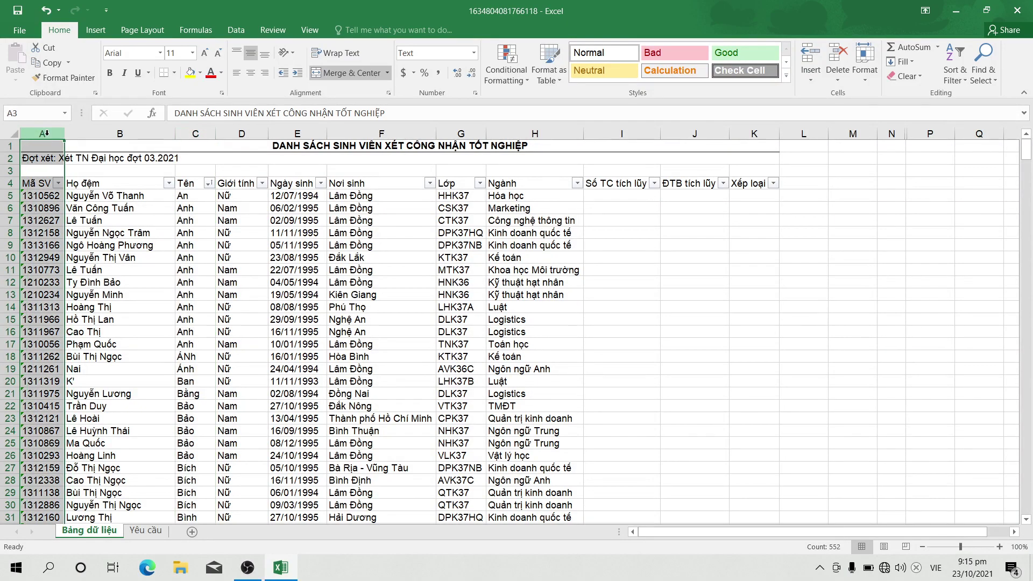
pyautogui.rightClick(39, 202)
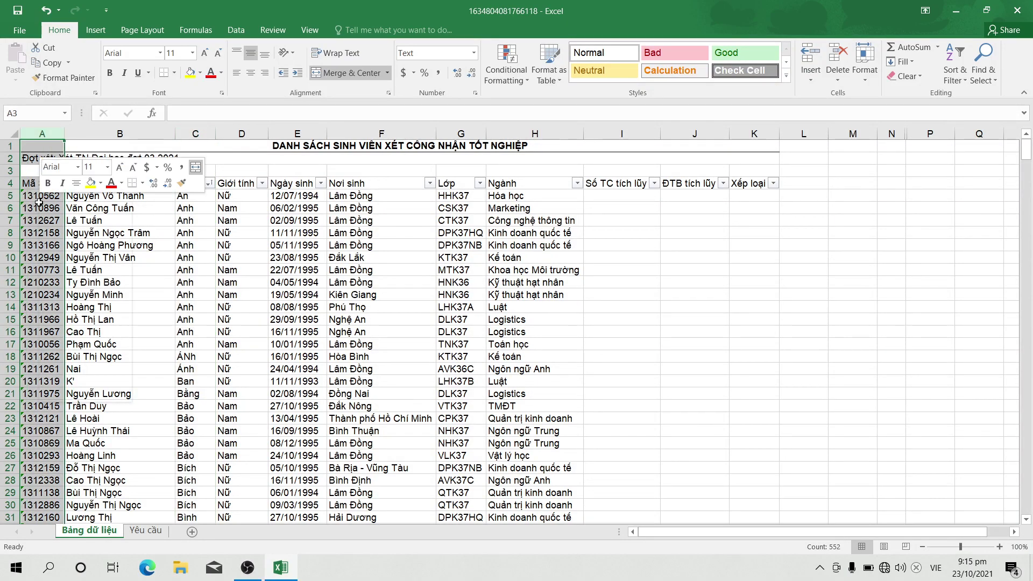
pyautogui.click(81, 295)
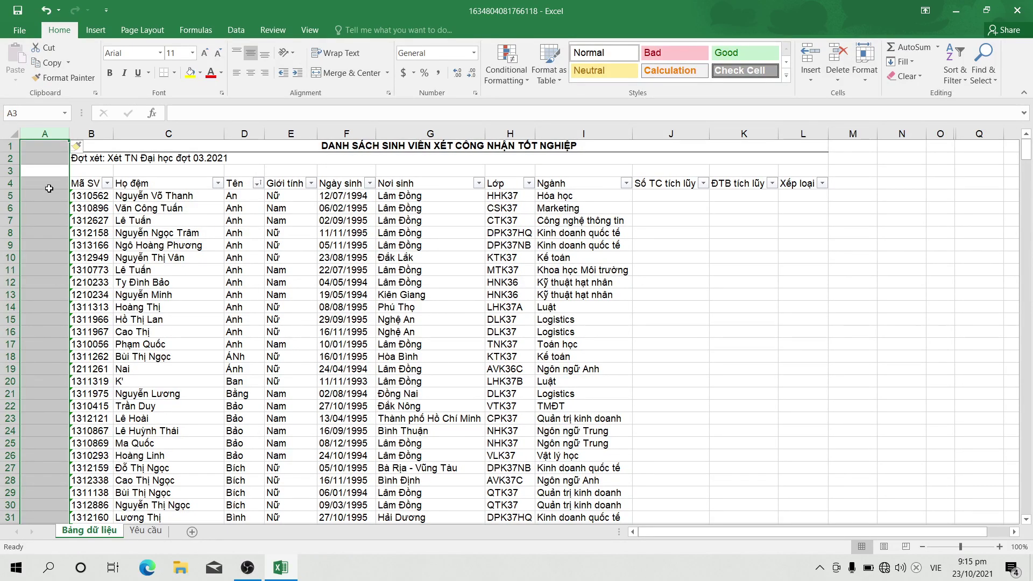
# Step: Enter the header STT in cell A4
pyautogui.click(49, 187)
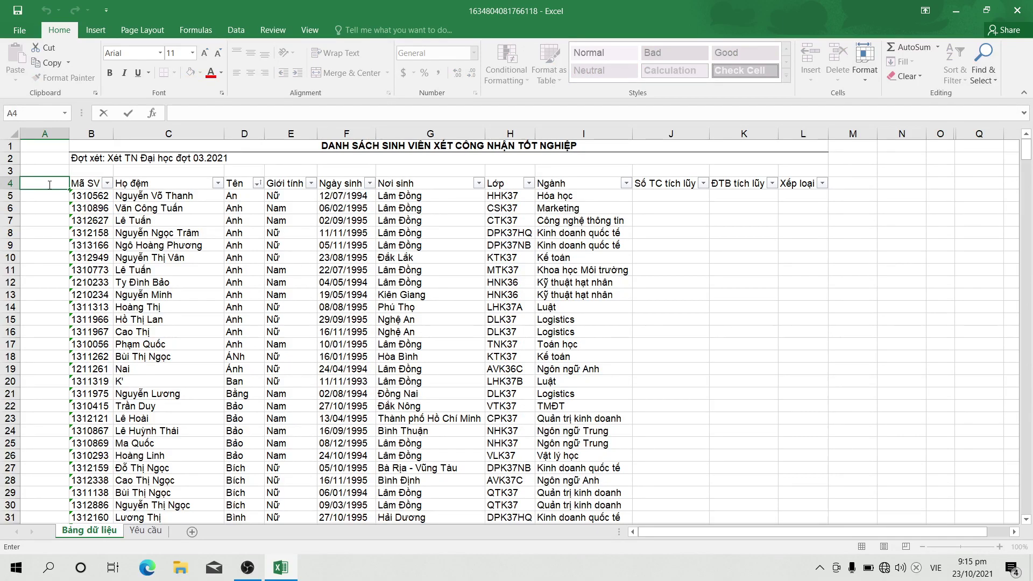
pyautogui.press('capslock')
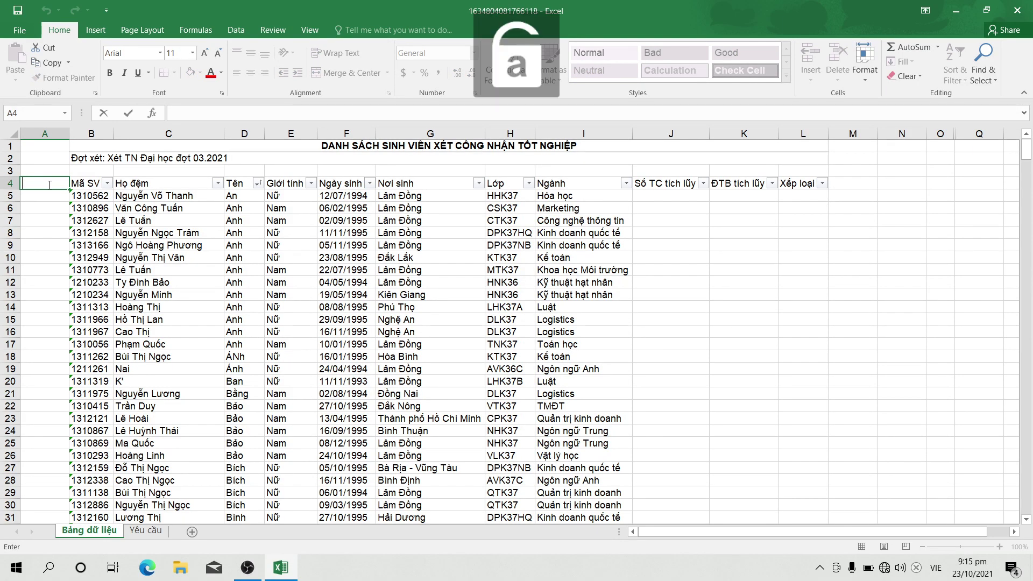
pyautogui.write('s')
pyautogui.press('capslock')
pyautogui.press('BackSpace')
pyautogui.write('S')
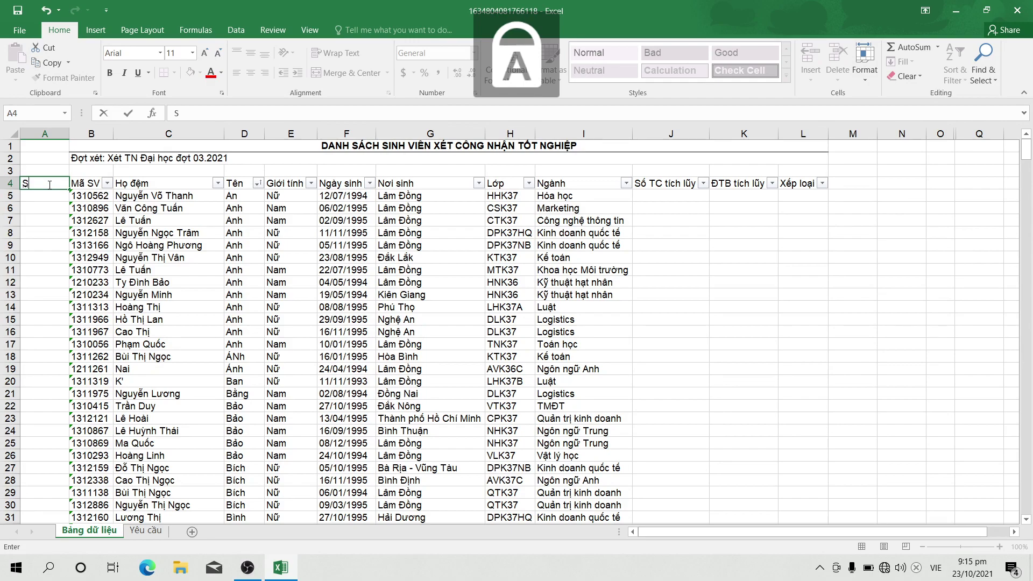
pyautogui.write('TT')
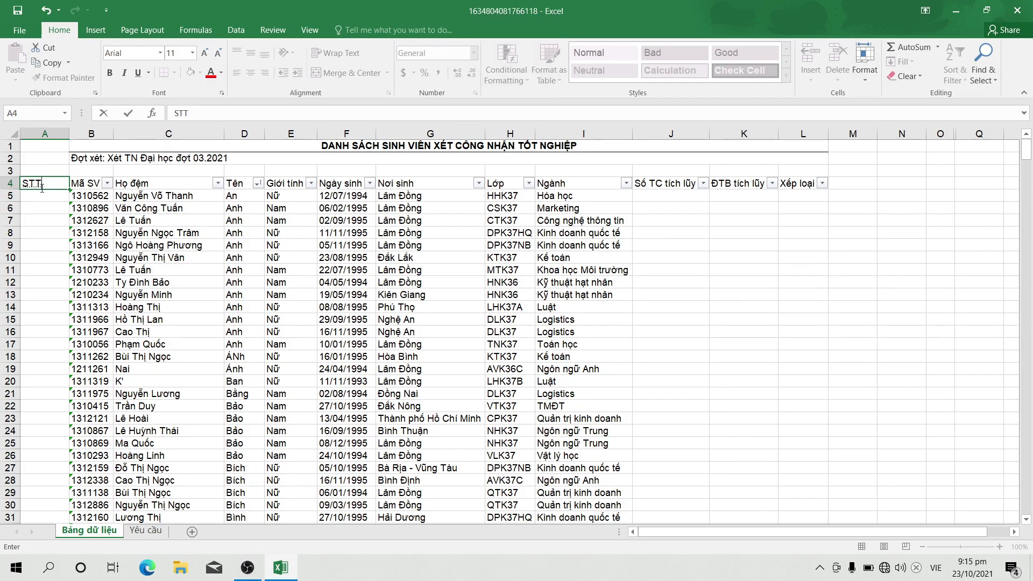
pyautogui.click(42, 194)
# Step: Enter 1 in A5 and 2 in A6, undoing an unwanted automatic fill
pyautogui.doubleClick(43, 195)
pyautogui.write('1')
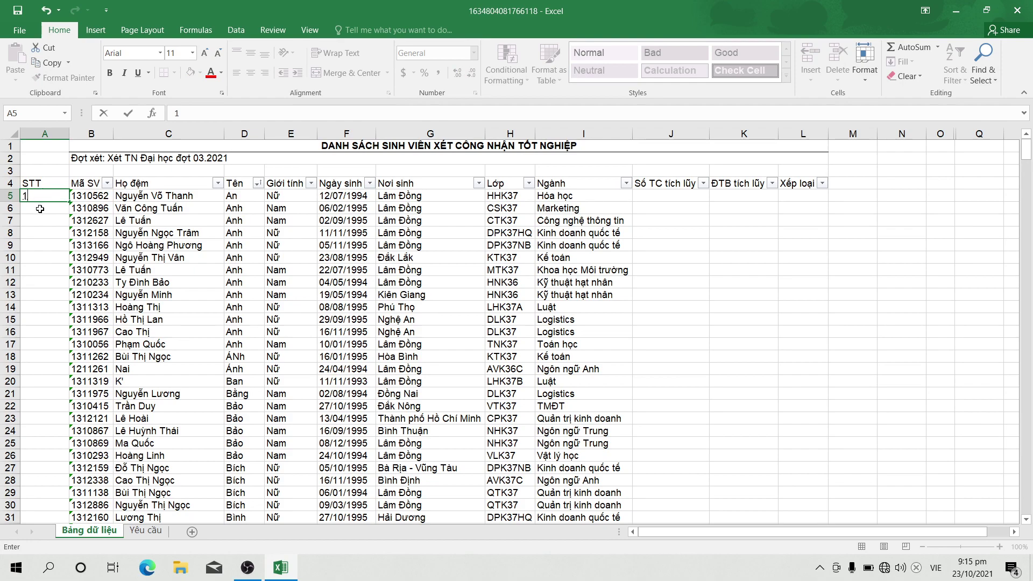
pyautogui.write('AA')
pyautogui.hotkey('ctrl', 'e')
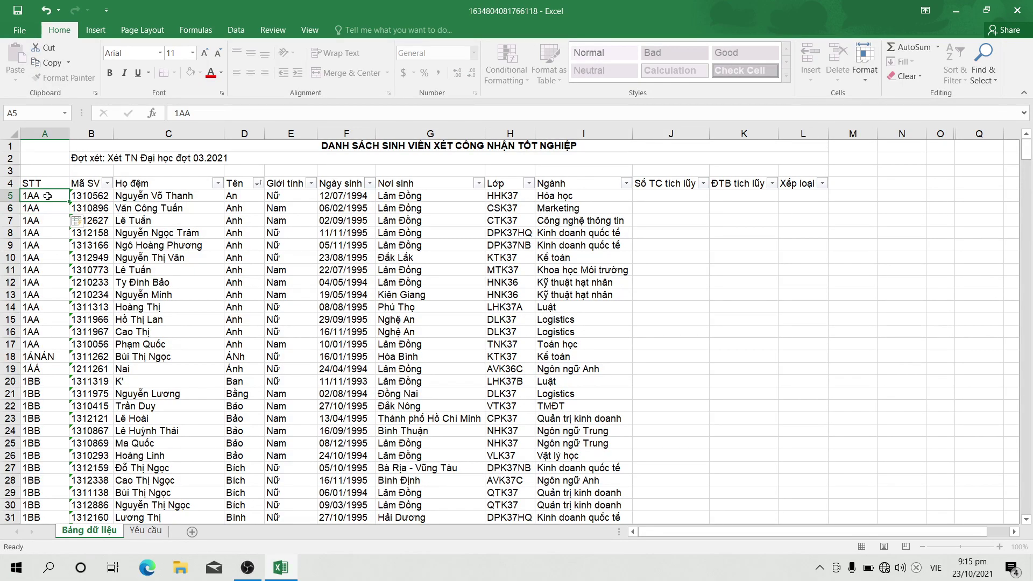
pyautogui.click(47, 9)
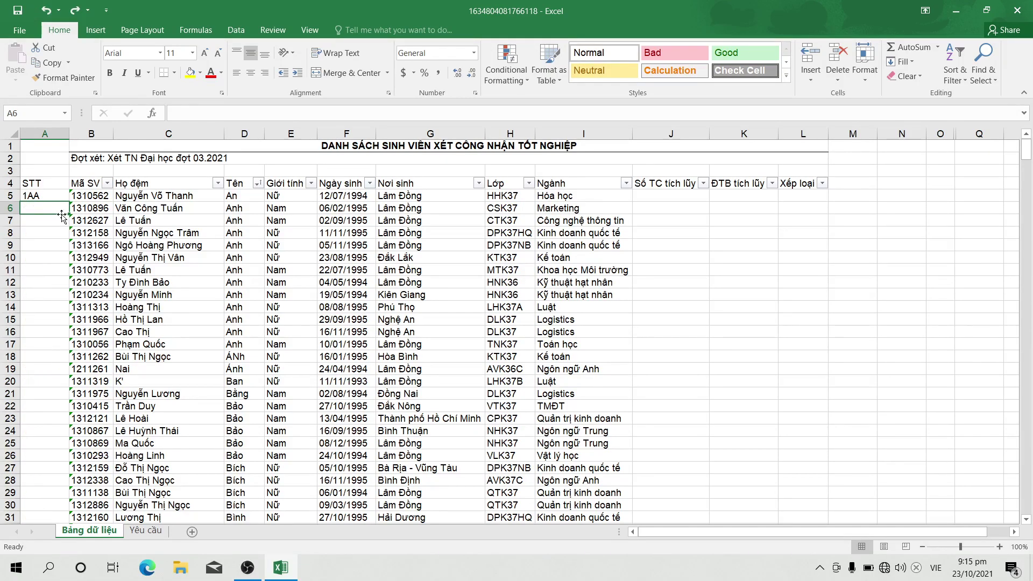
pyautogui.click(57, 192)
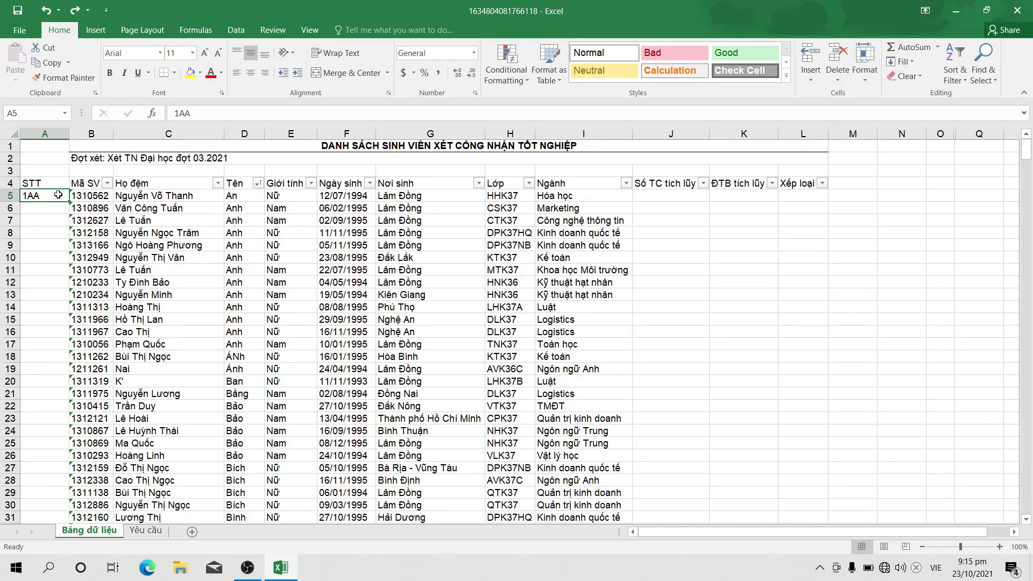
pyautogui.doubleClick(58, 195)
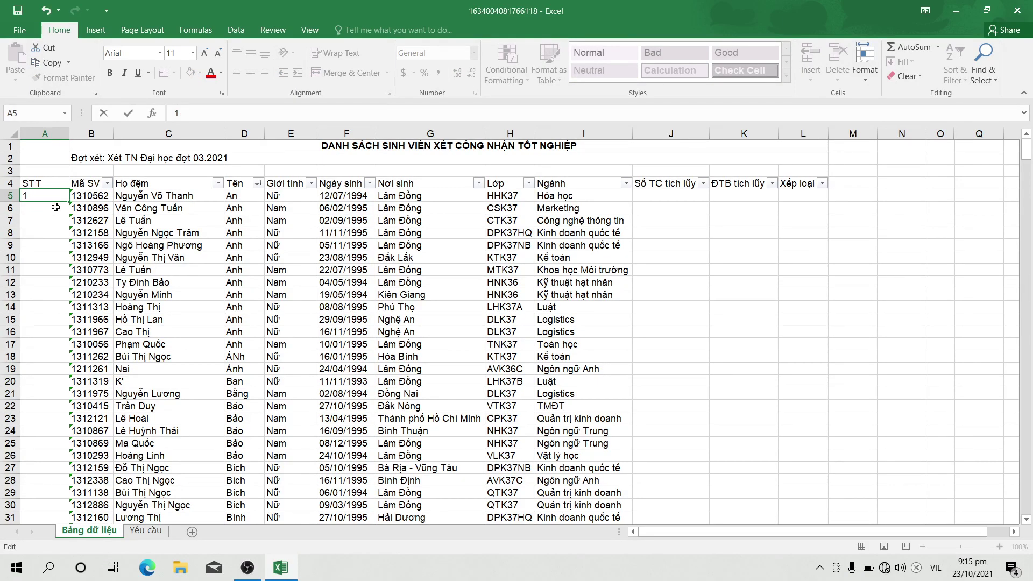
pyautogui.click(55, 207)
pyautogui.write('2')
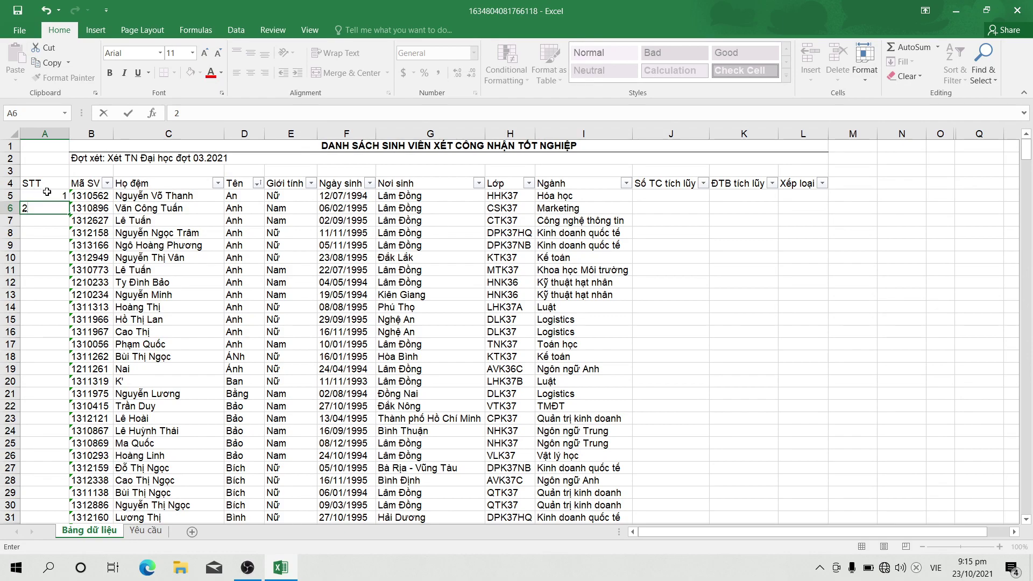
# Step: Fill the numbering down column A to 549 for the last student row
pyautogui.moveTo(47, 194); pyautogui.dragTo(52, 207)
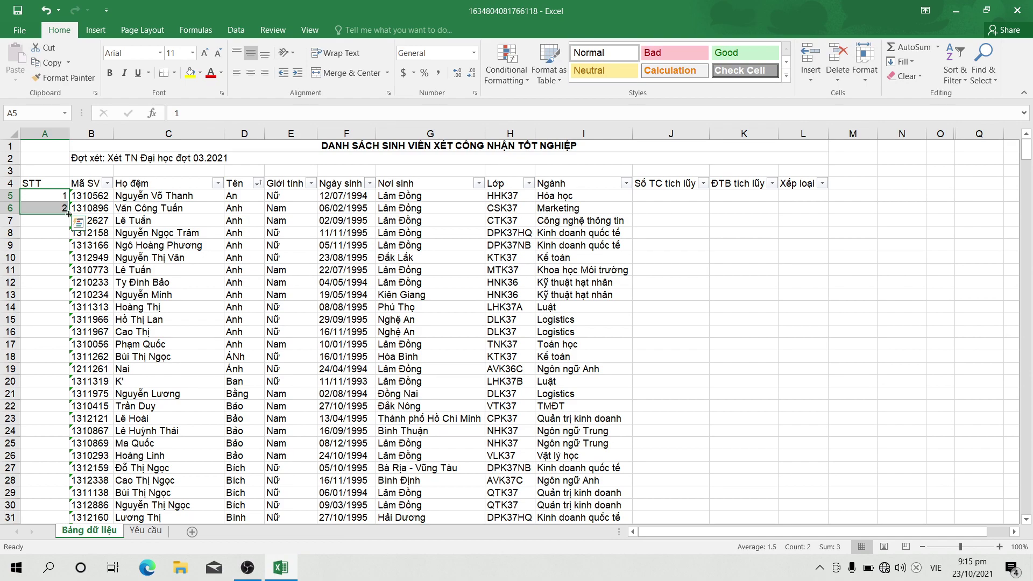
pyautogui.moveTo(69, 217); pyautogui.dragTo(143, 405)
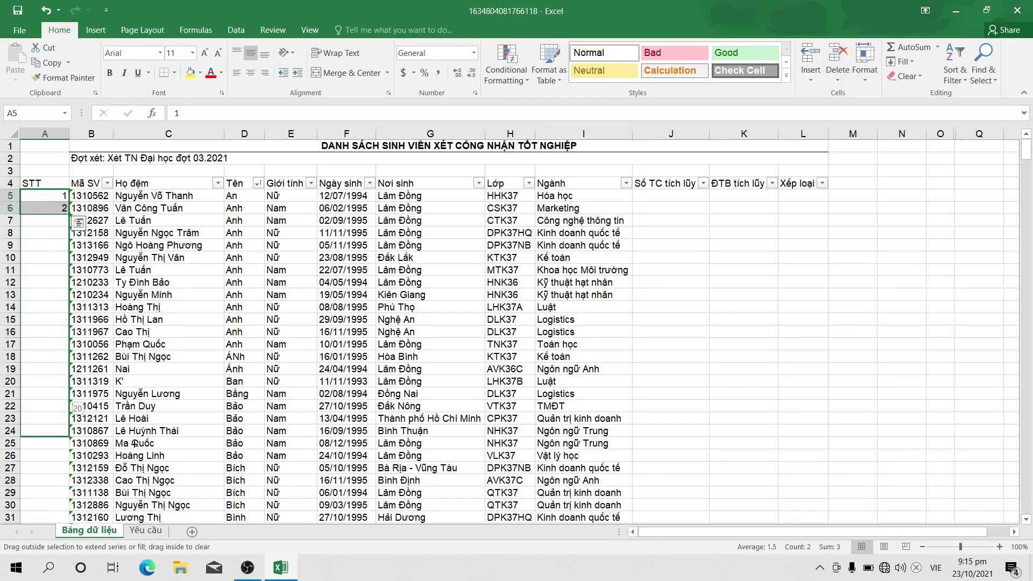
pyautogui.moveTo(141, 405)
pyautogui.mouseDown()
pyautogui.moveTo(49, 559)
pyautogui.moveTo(48, 579)
pyautogui.mouseUp()
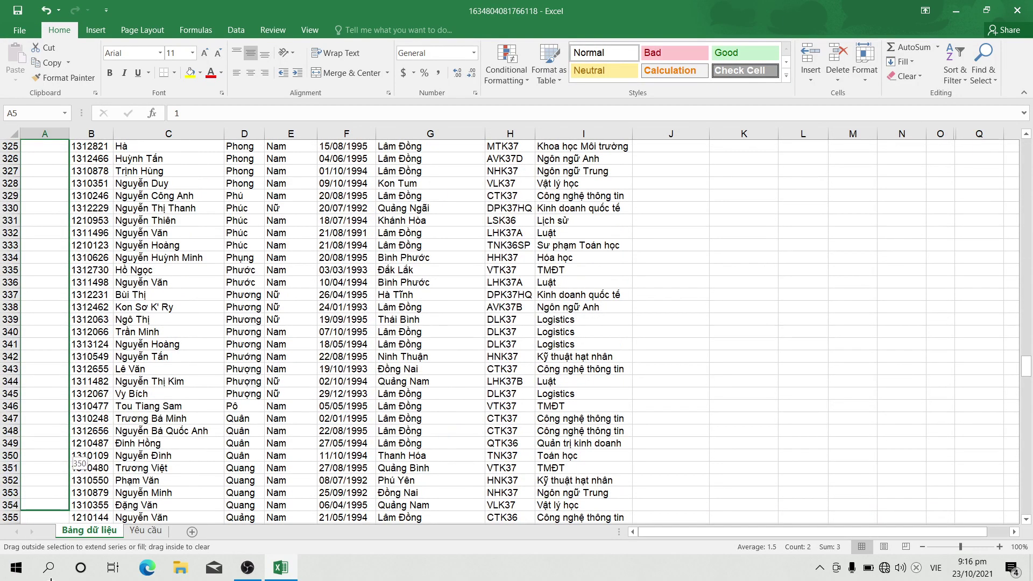
pyautogui.moveTo(51, 579); pyautogui.dragTo(49, 461)
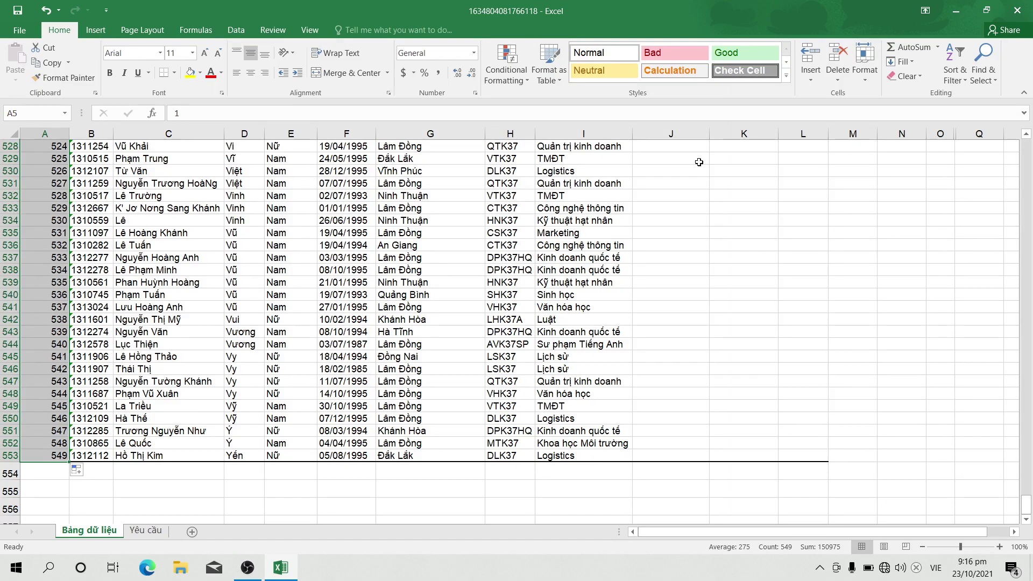
pyautogui.click(148, 530)
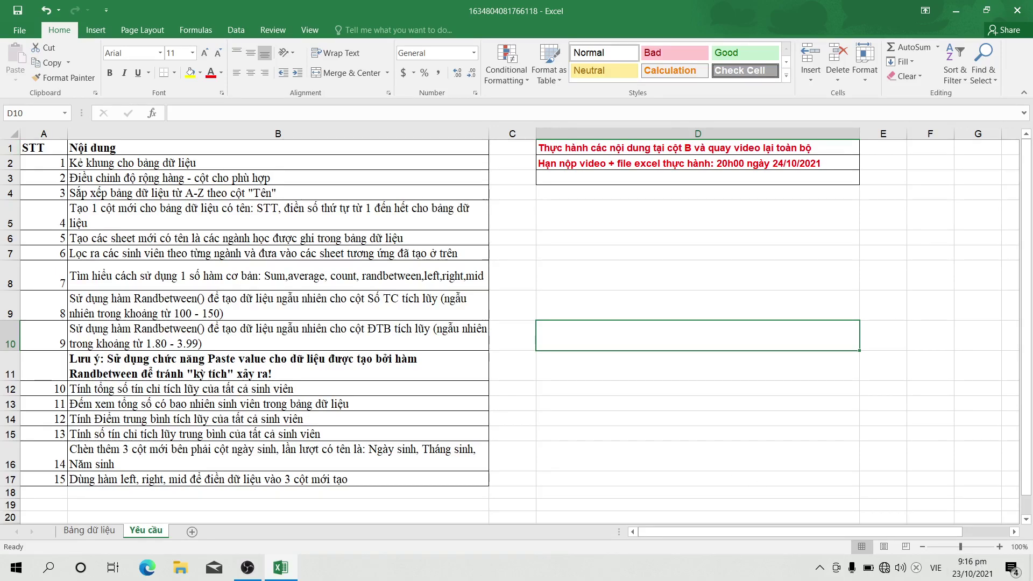
pyautogui.click(99, 531)
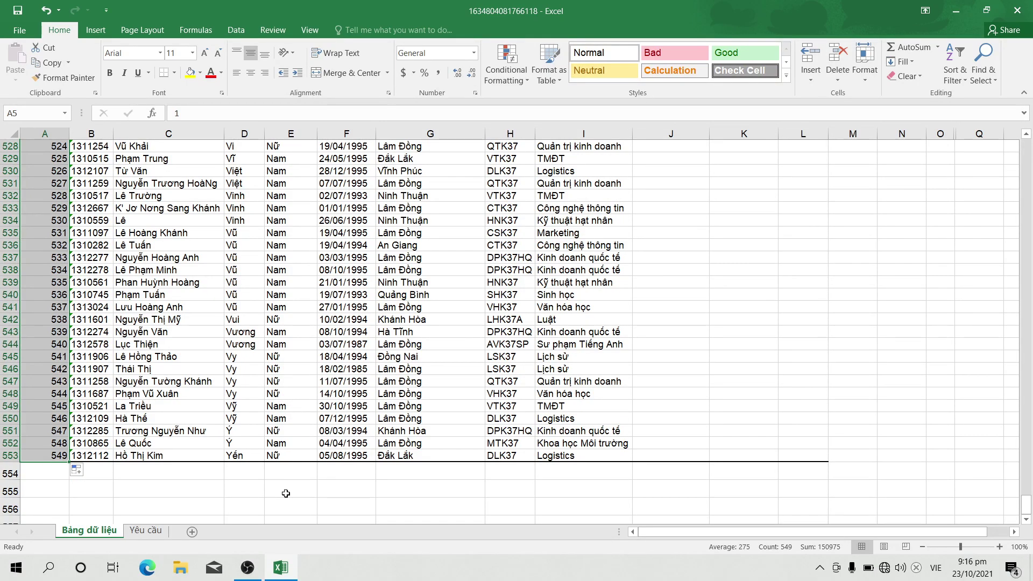
# Step: Add three new blank sheets and rename the first one CNTT
pyautogui.click(192, 532)
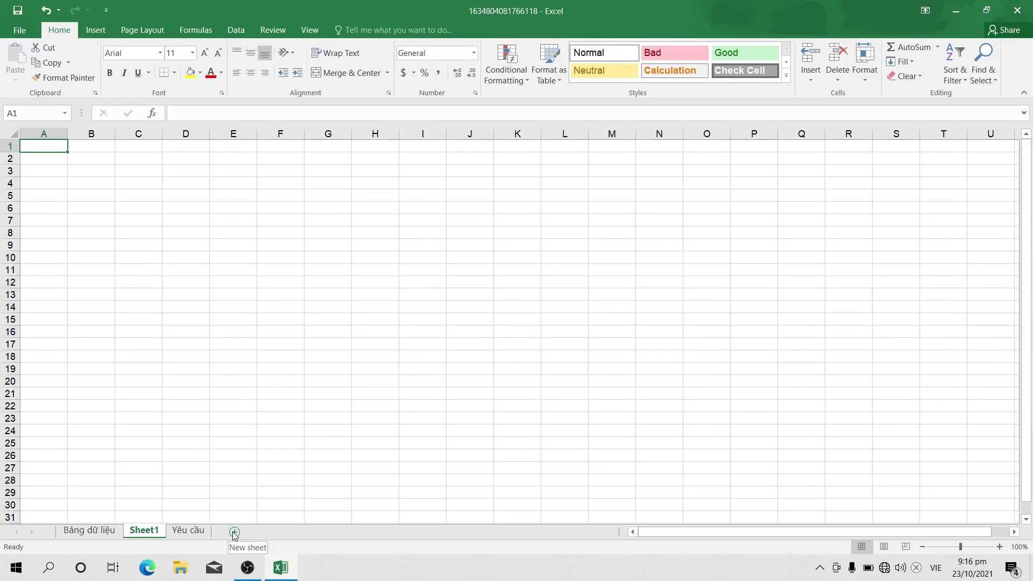
pyautogui.click(234, 532)
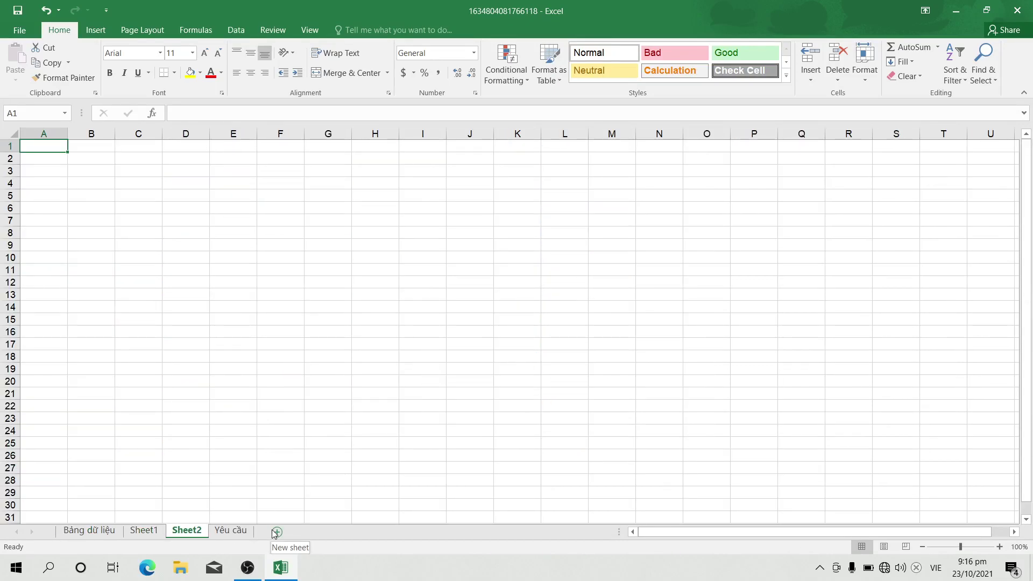
pyautogui.click(276, 531)
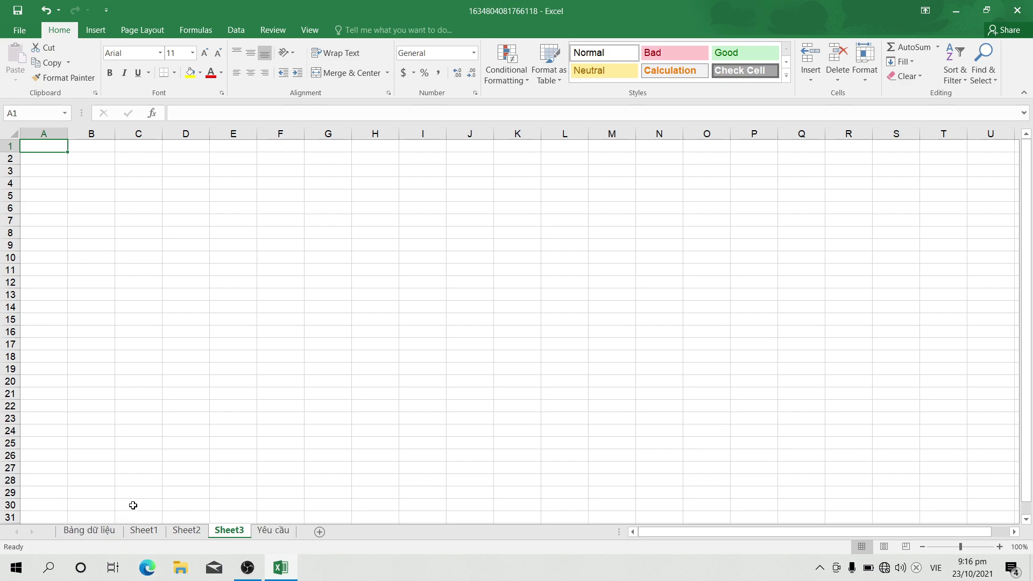
pyautogui.click(157, 531)
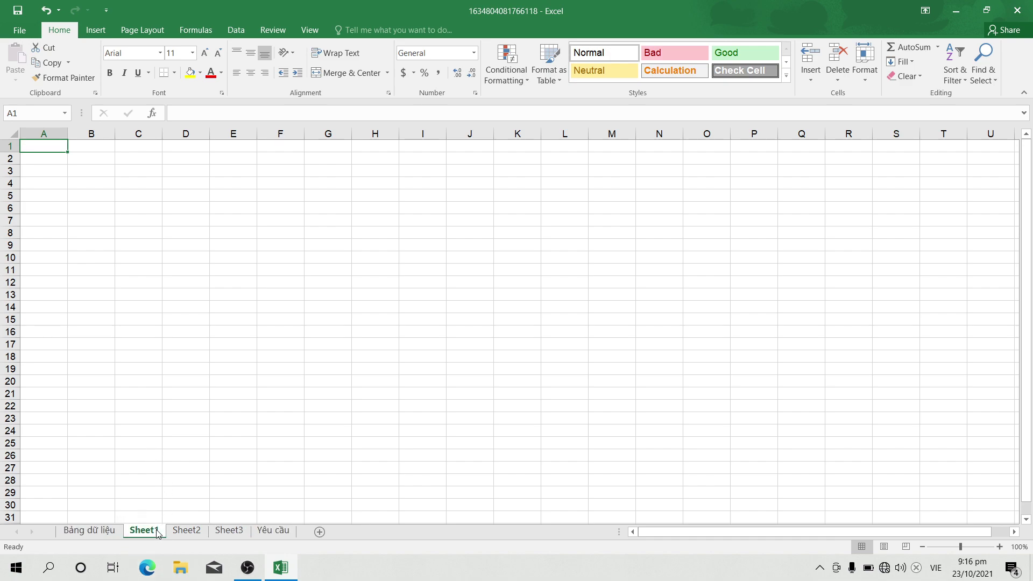
pyautogui.doubleClick(158, 530)
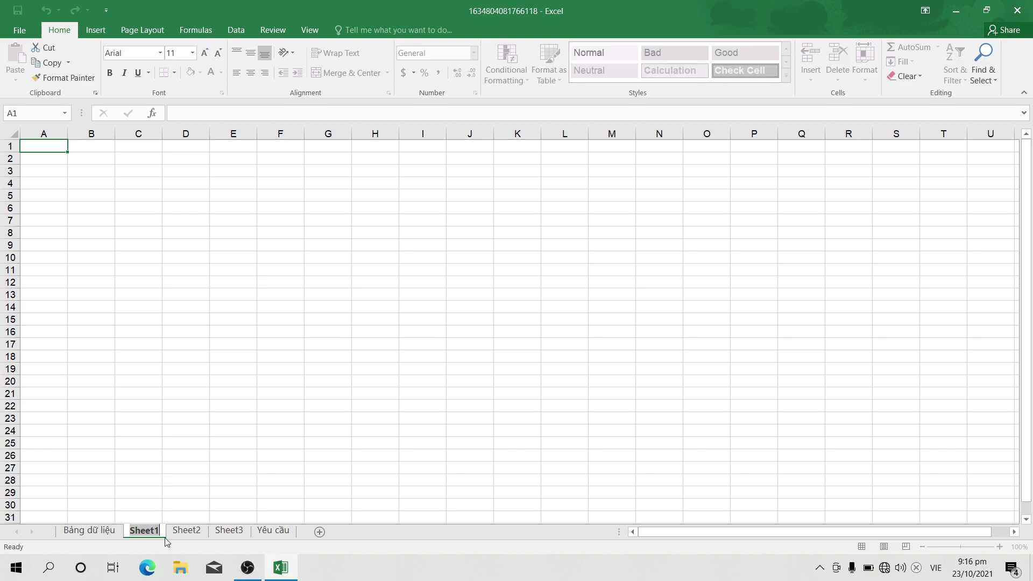
pyautogui.press('BackSpace')
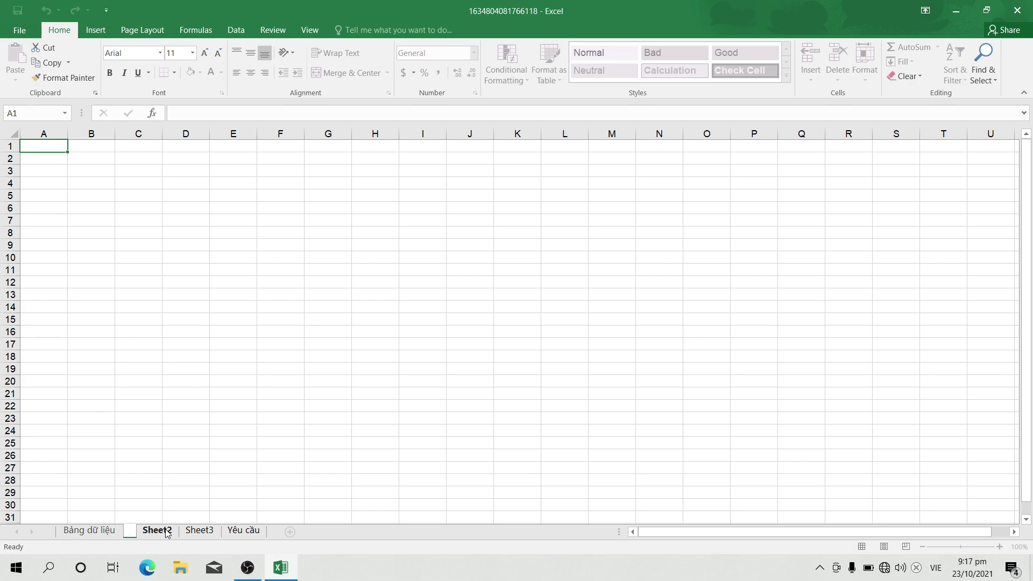
pyautogui.write('C')
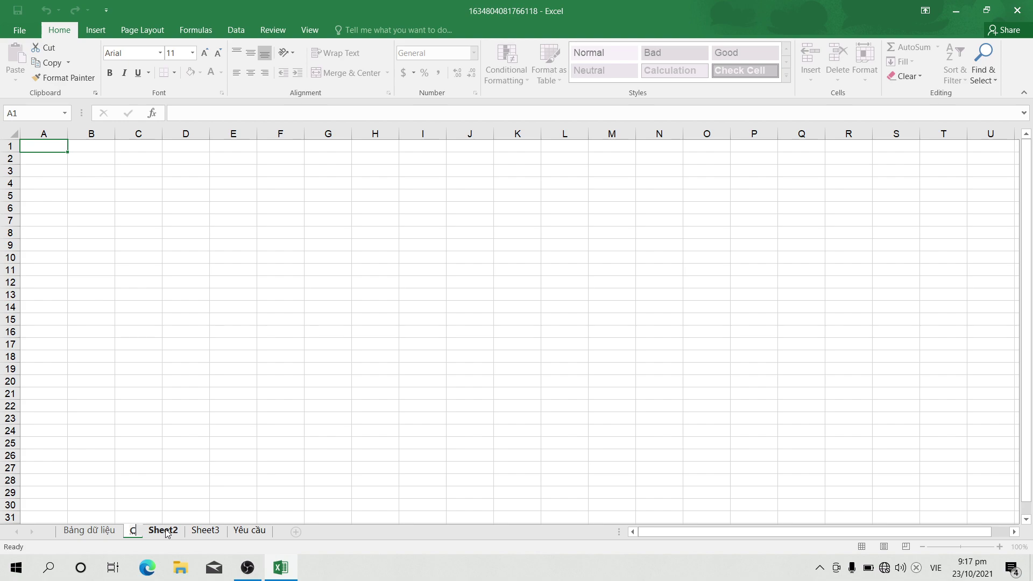
pyautogui.write('NTT')
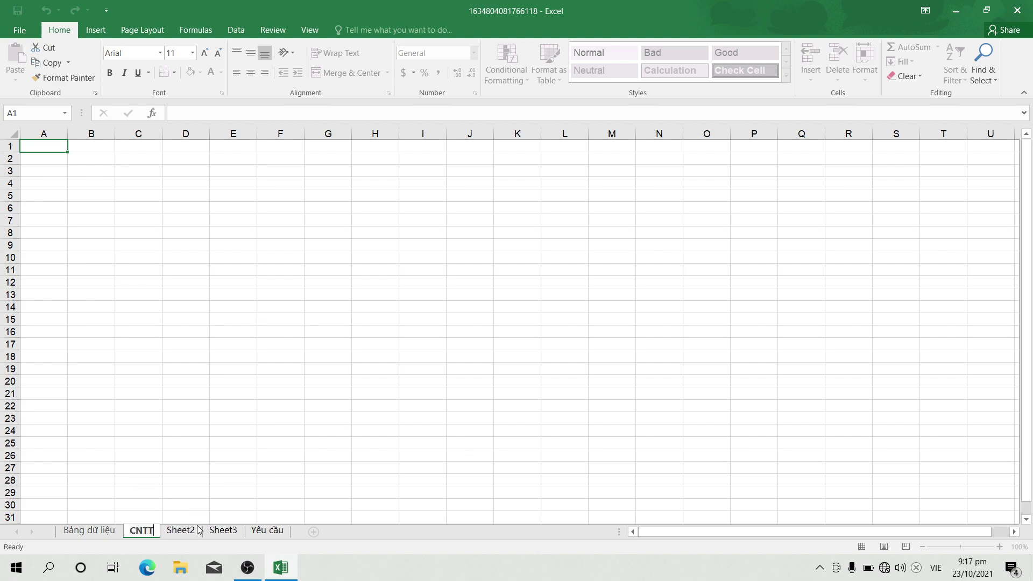
# Step: Rename Sheet2 to Maketing
pyautogui.click(196, 530)
pyautogui.doubleClick(196, 530)
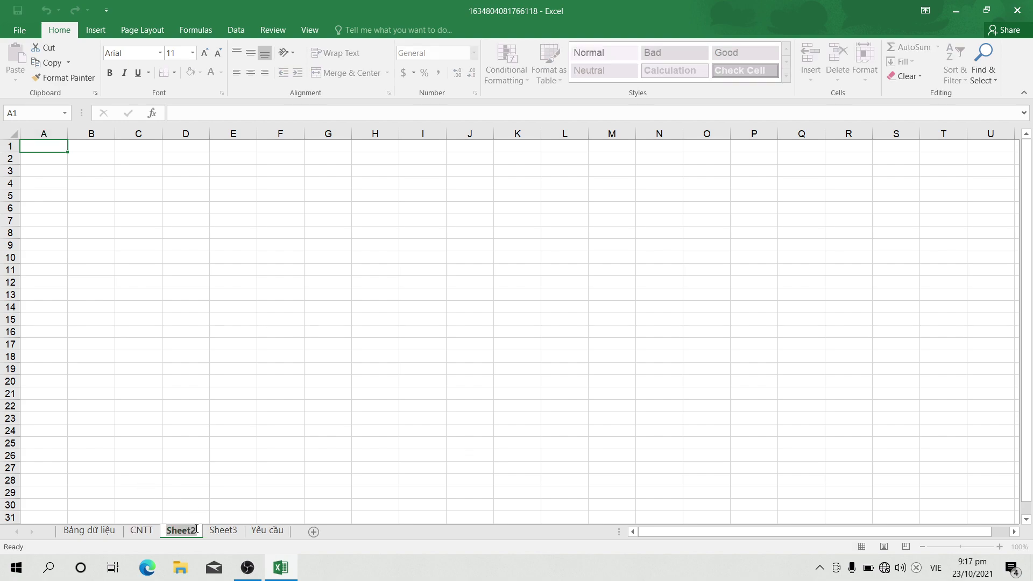
pyautogui.press('BackSpace')
pyautogui.write('M')
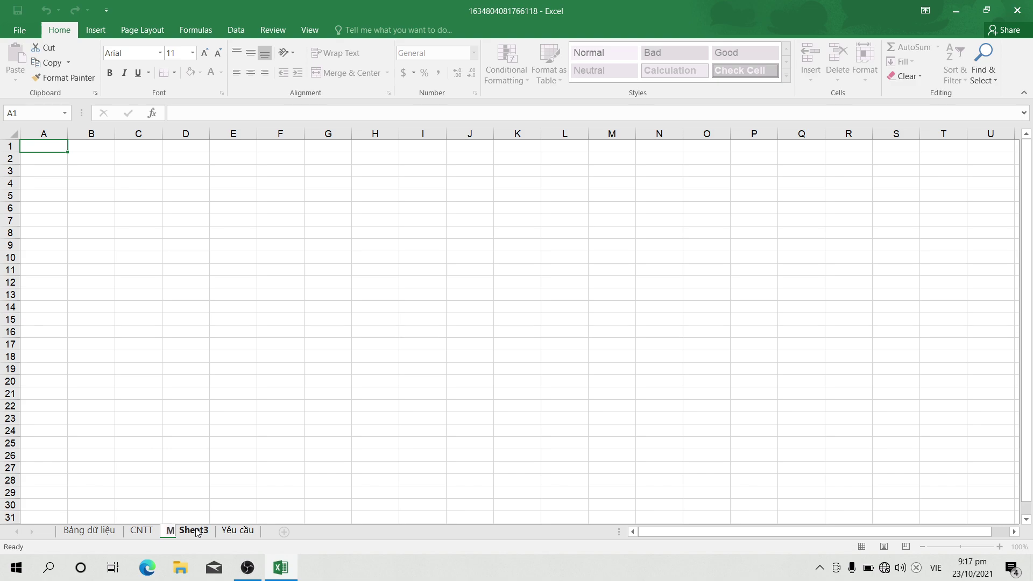
pyautogui.write('a')
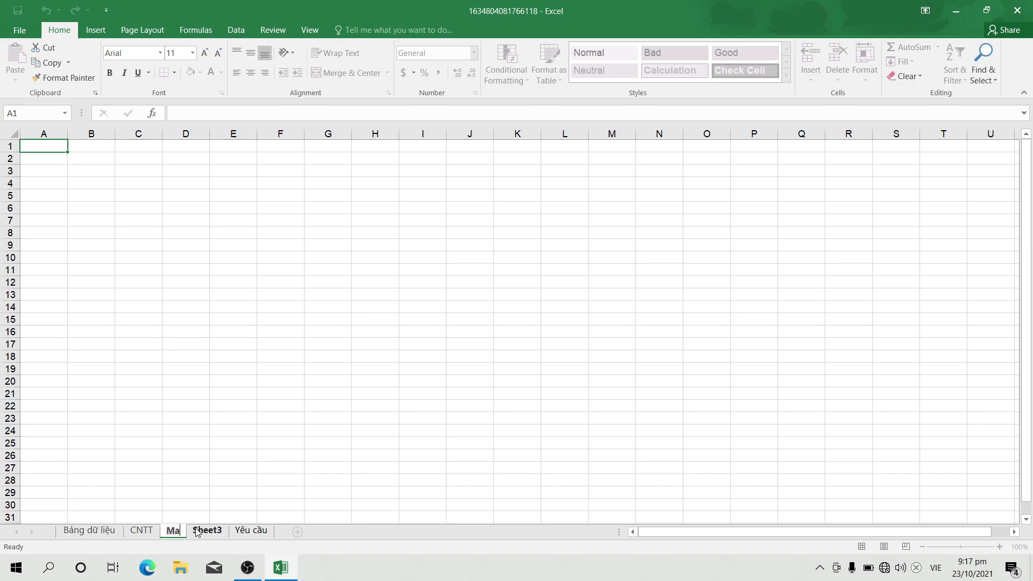
pyautogui.write('keti')
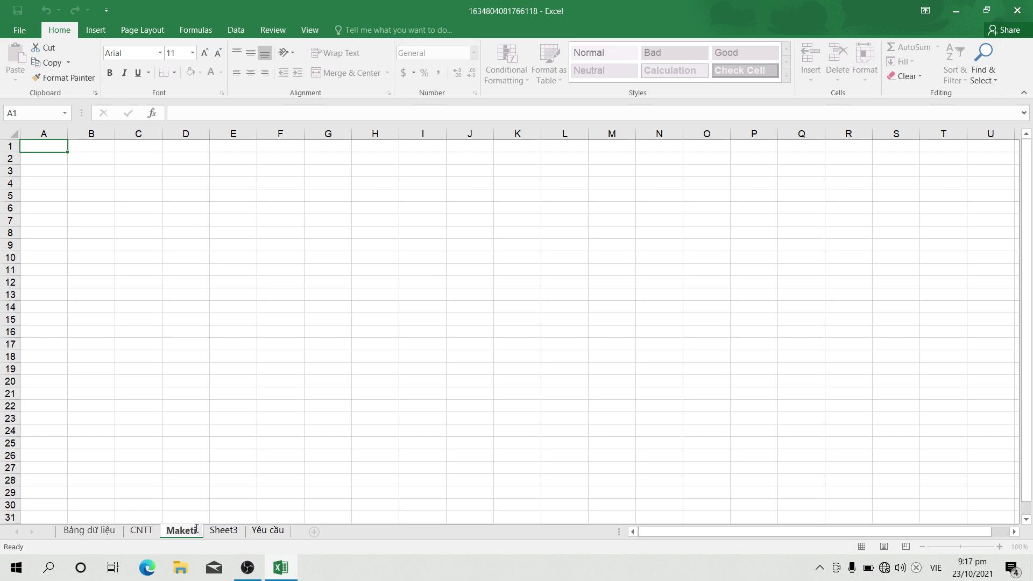
pyautogui.write('ng')
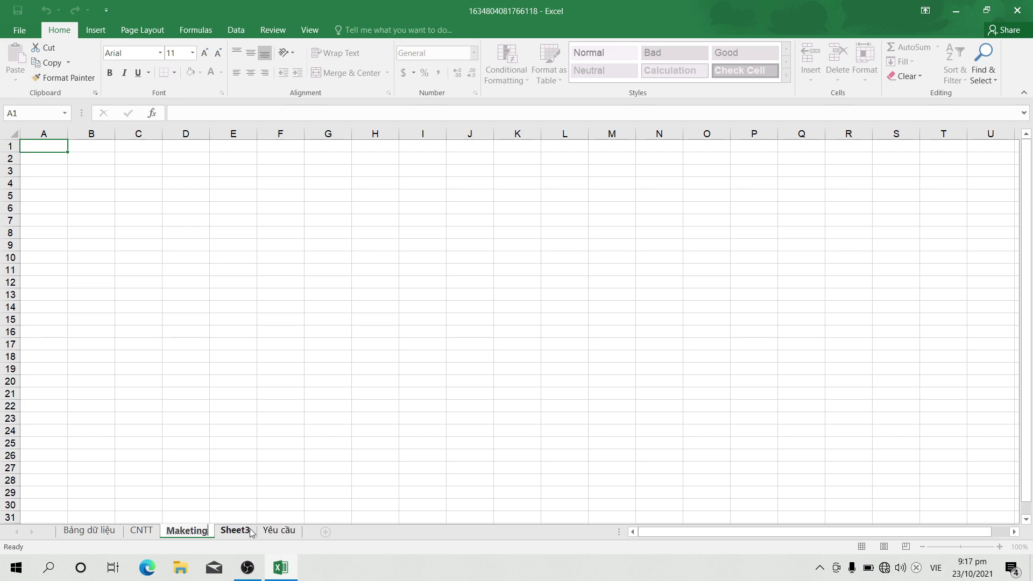
# Step: Rename Sheet3 to Kế toán
pyautogui.doubleClick(248, 530)
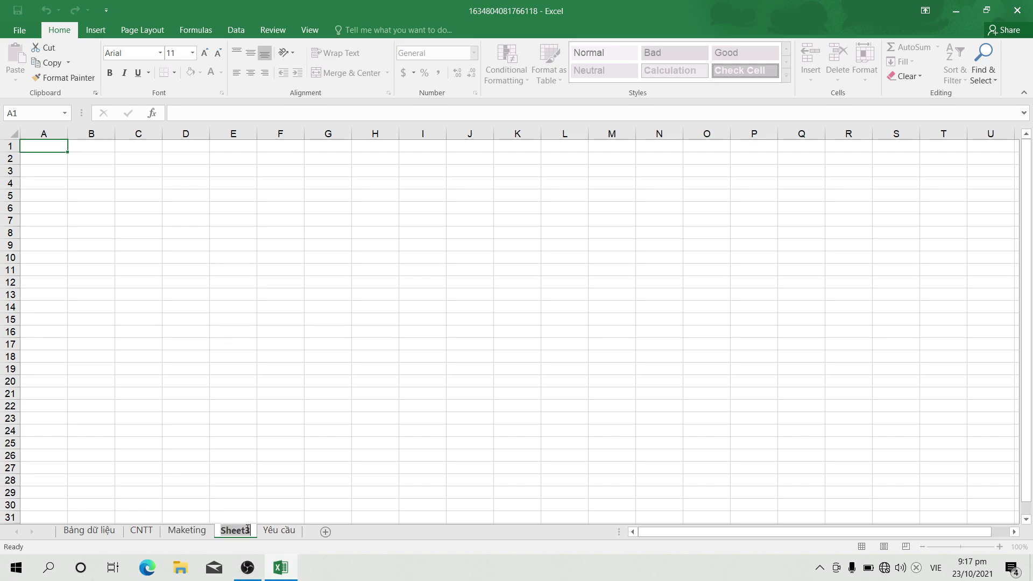
pyautogui.press('BackSpace')
pyautogui.write('k')
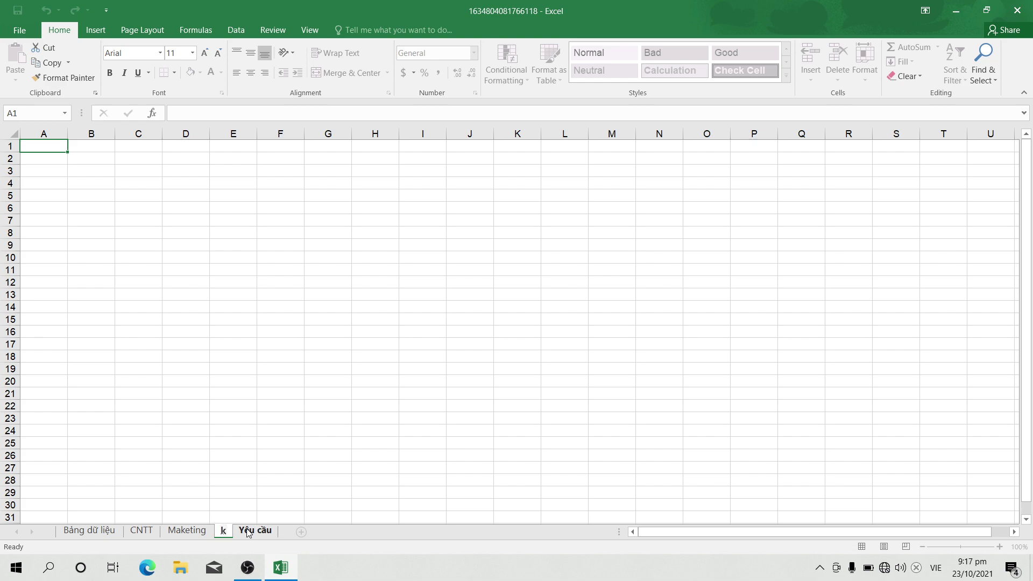
pyautogui.press('BackSpace')
pyautogui.press('capslock')
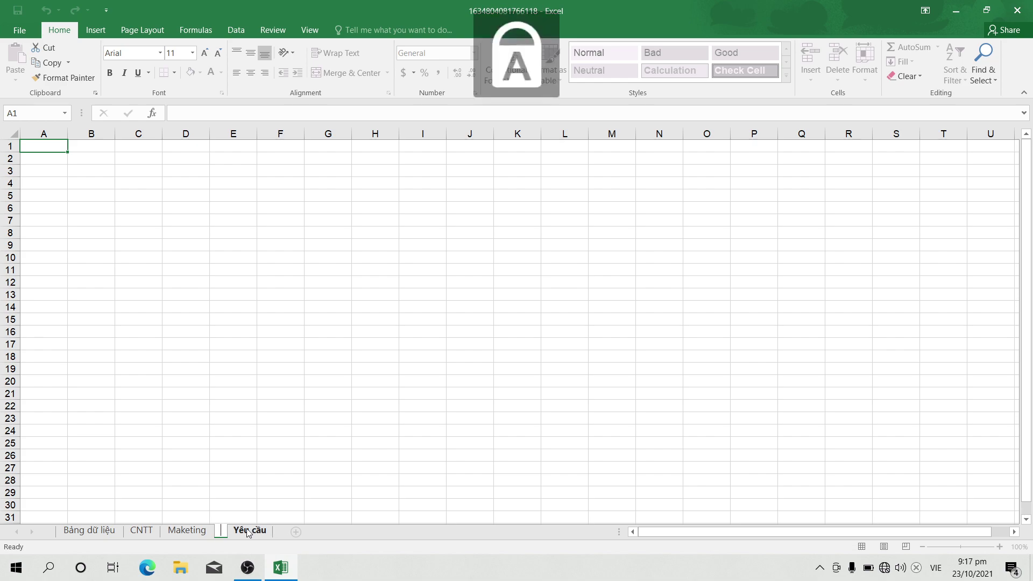
pyautogui.write('K')
pyautogui.press('capslock')
pyautogui.write('eea')
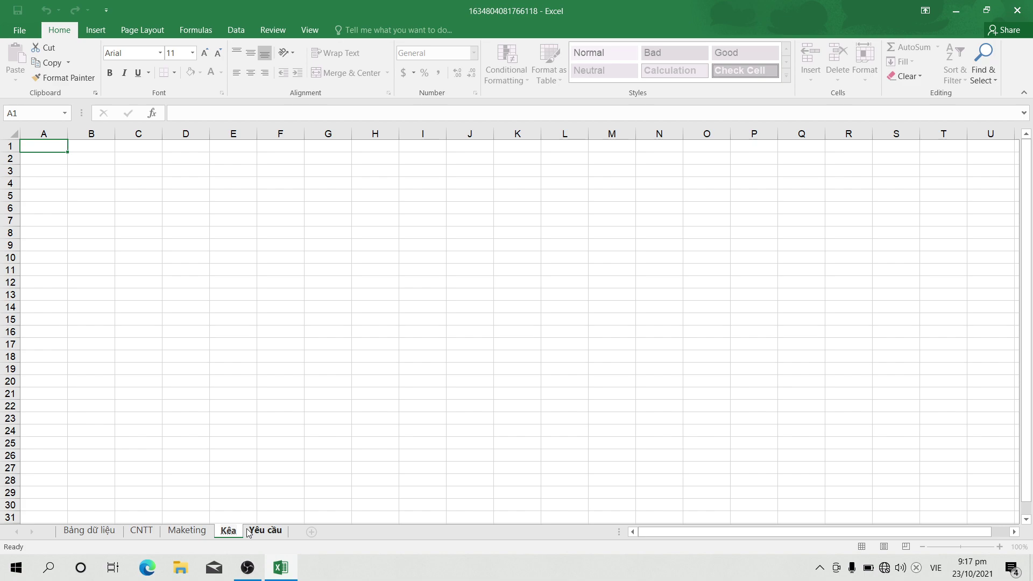
pyautogui.press('BackSpace')
pyautogui.press('BackSpace')
pyautogui.write('s')
pyautogui.press('BackSpace')
pyautogui.write('e')
pyautogui.write(' t')
pyautogui.write('oe')
pyautogui.press('BackSpace')
pyautogui.write('án')
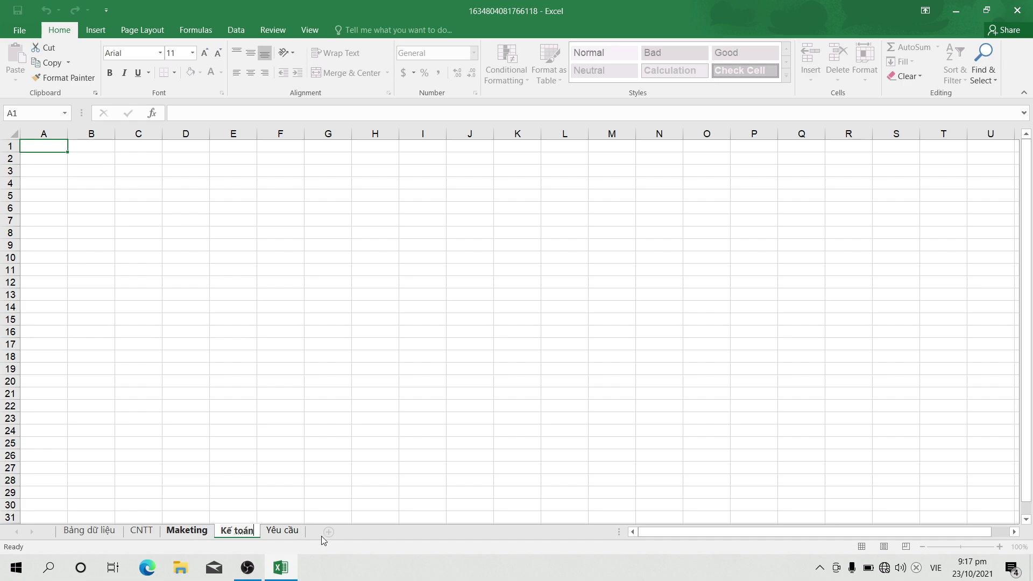
# Step: Return to Bảng dữ liệu and scroll back to the top of the table
pyautogui.click(111, 534)
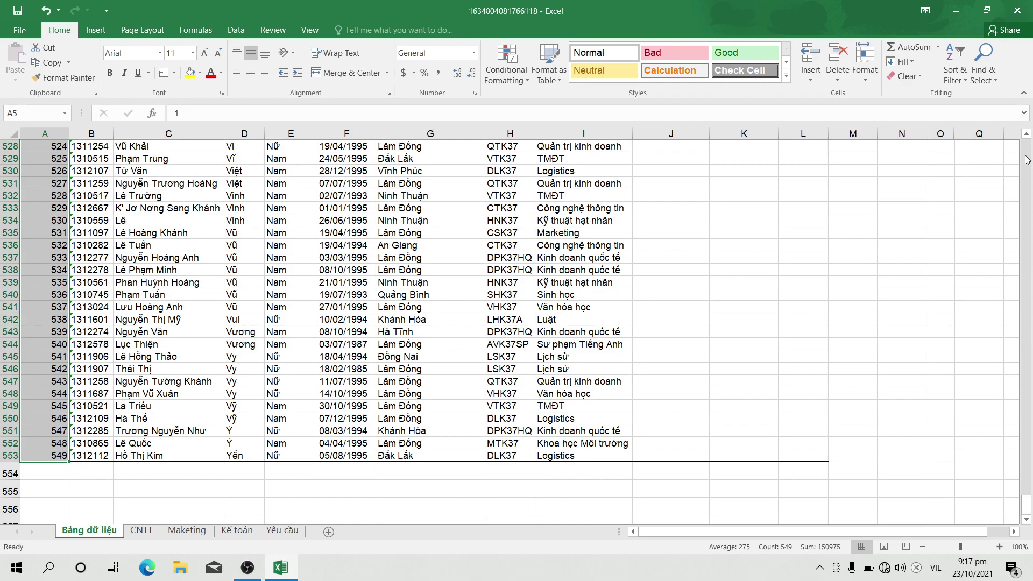
pyautogui.scroll(10, 1024, 157)
pyautogui.scroll(10, 1024, 156)
pyautogui.scroll(20, 1024, 150)
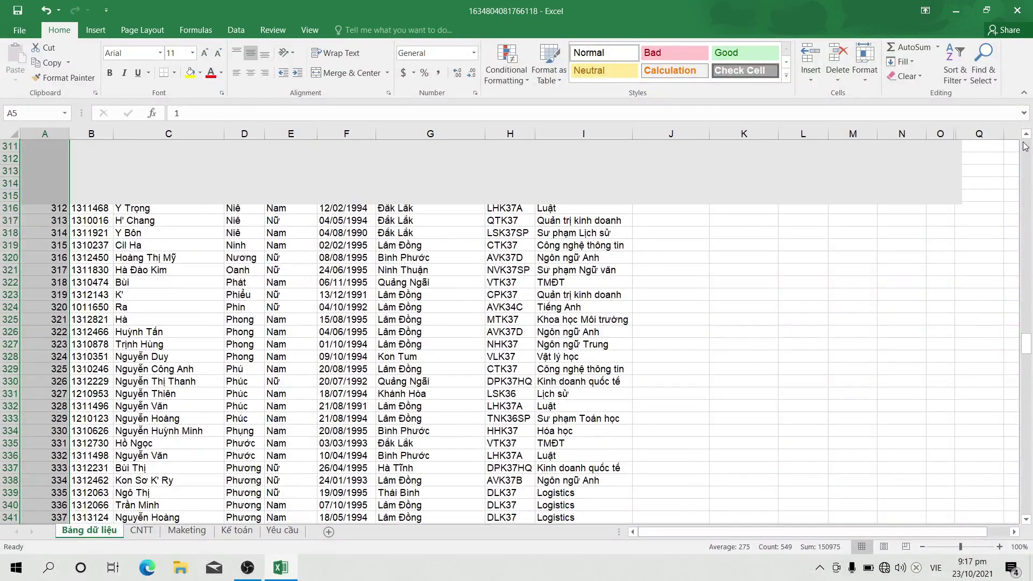
pyautogui.scroll(20, 1024, 145)
pyautogui.click(1024, 142)
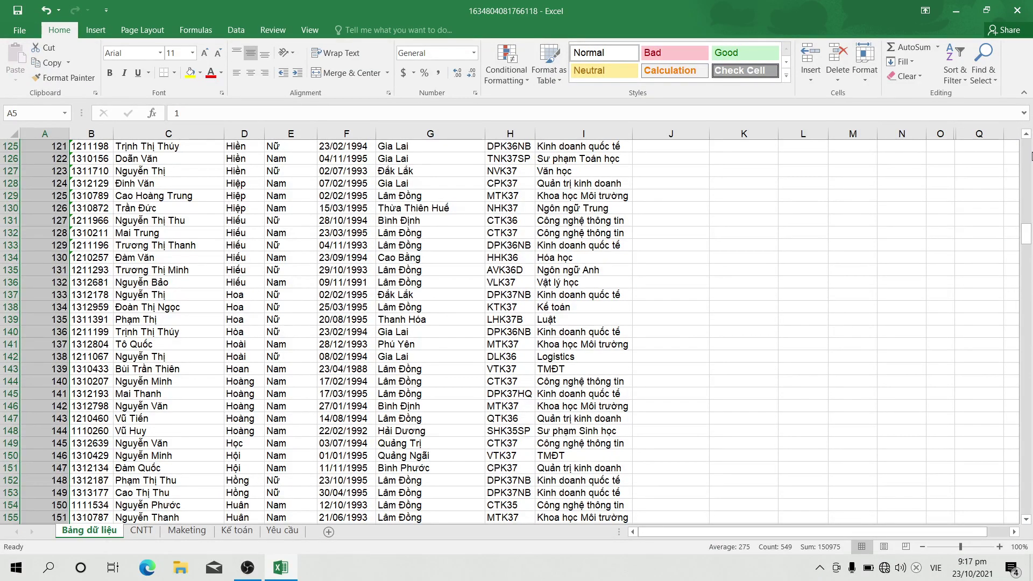
pyautogui.click(1024, 153)
pyautogui.click(1024, 150)
pyautogui.click(1025, 145)
pyautogui.click(1024, 141)
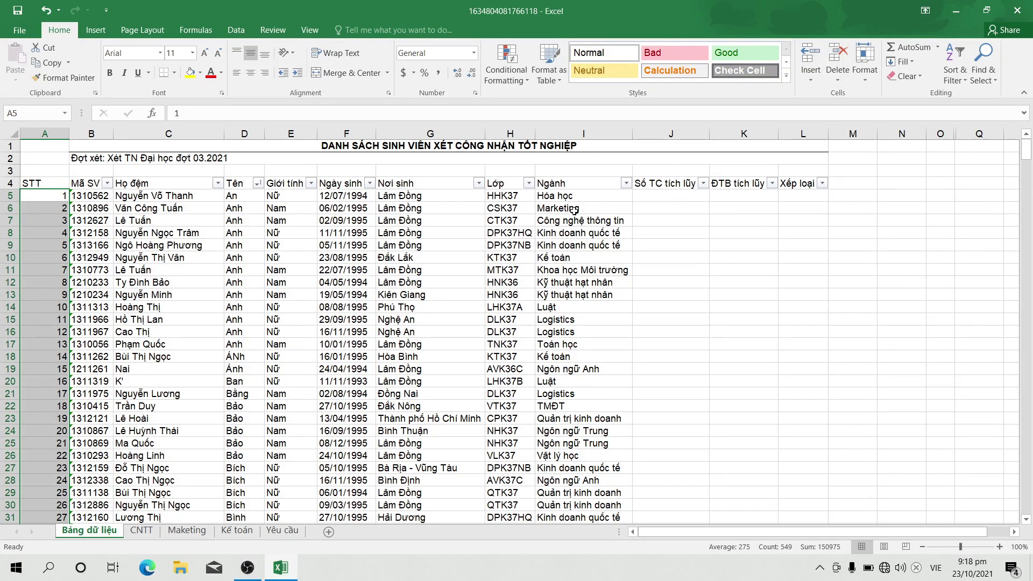
pyautogui.click(676, 213)
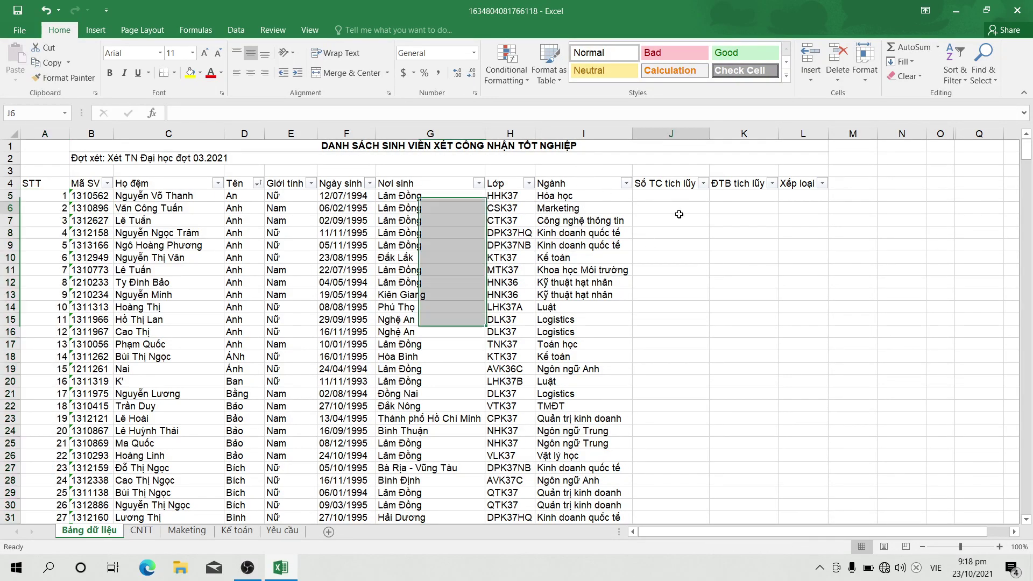
# Step: Filter the Ngành column to Công nghệ thông tin only, leaving 40 of 549 rows
pyautogui.click(627, 183)
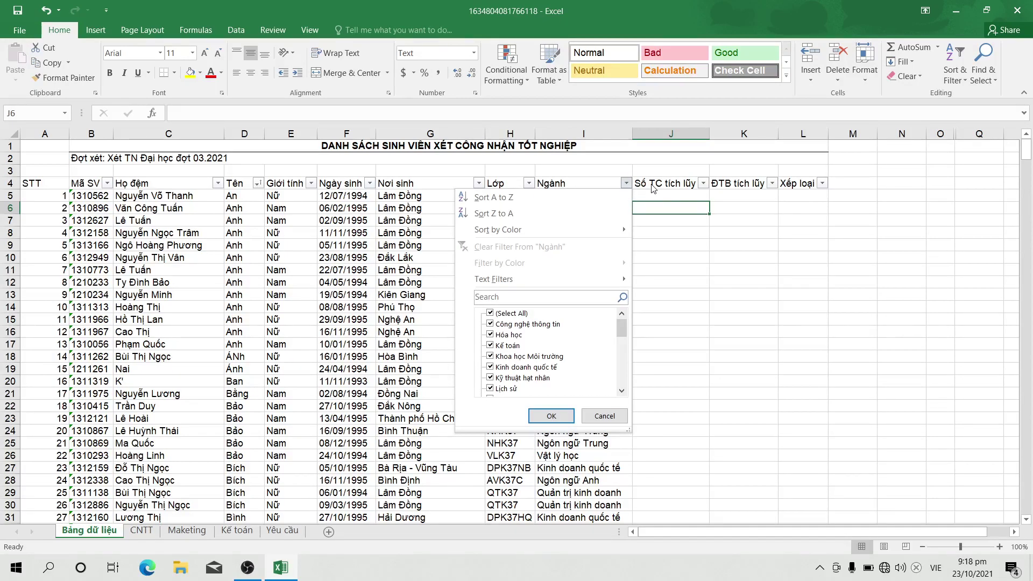
pyautogui.click(489, 314)
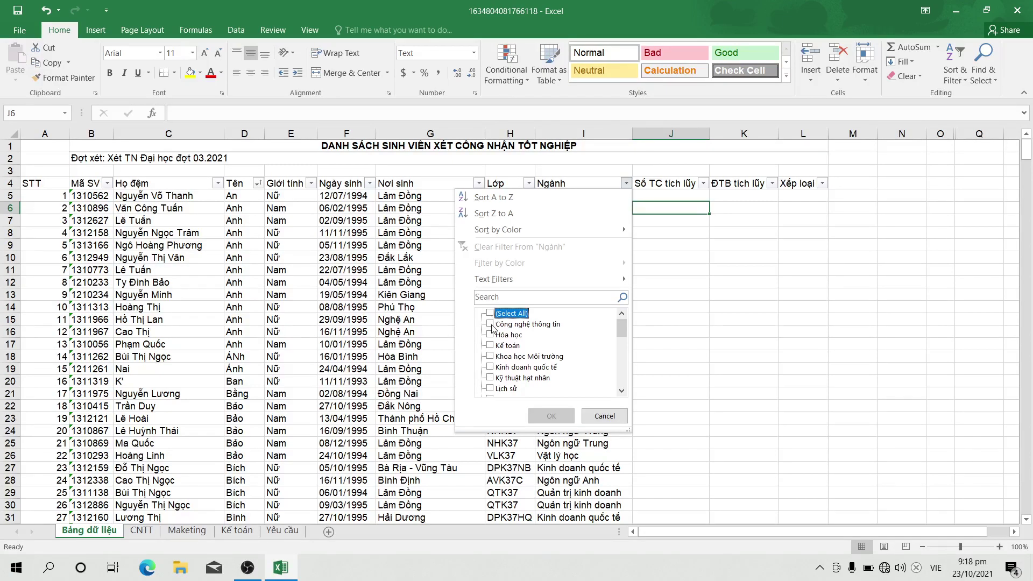
pyautogui.click(490, 324)
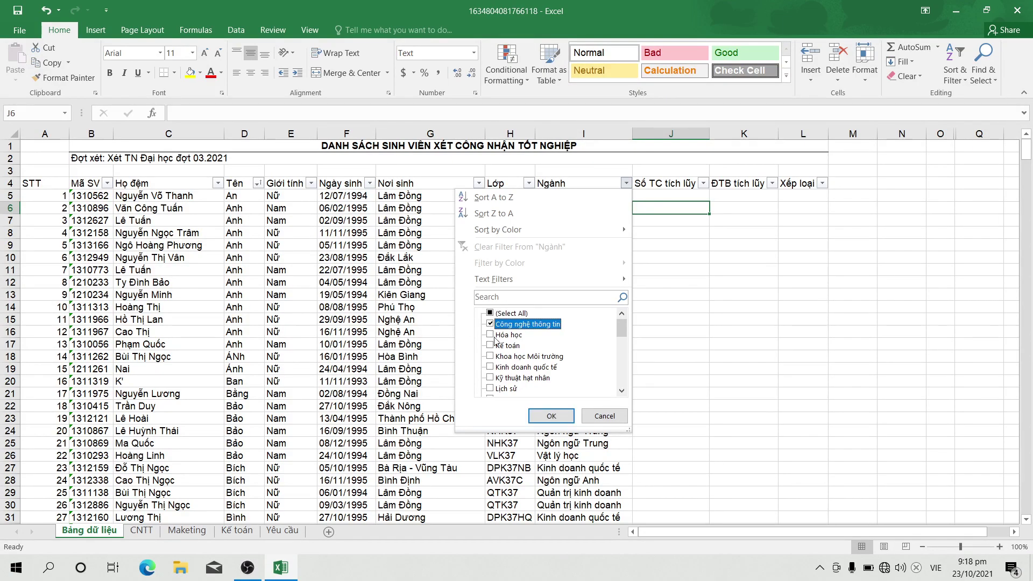
pyautogui.click(550, 416)
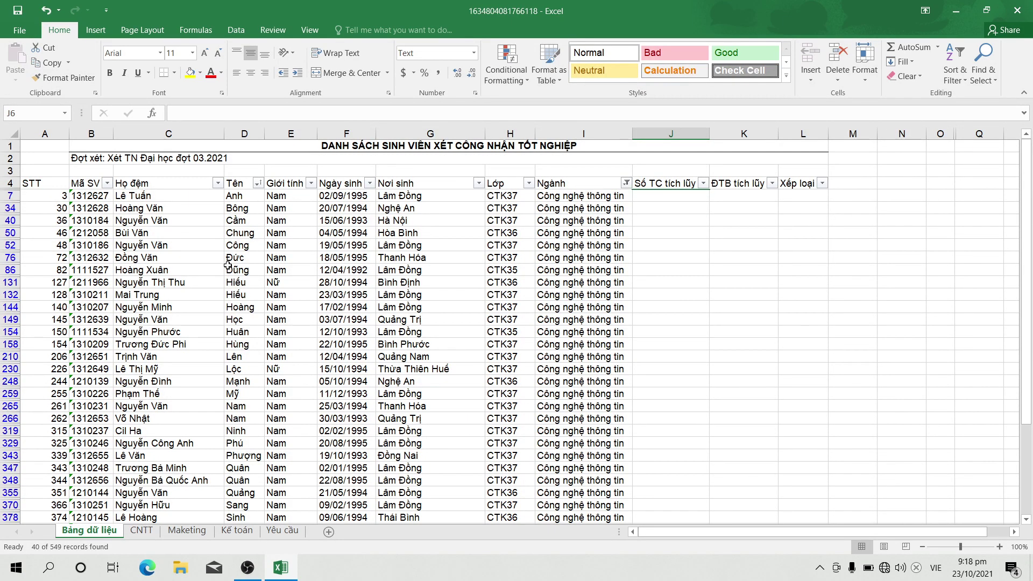
pyautogui.scroll(-1, 224, 263)
pyautogui.scroll(-1, 224, 263)
pyautogui.scroll(1, 224, 263)
pyautogui.scroll(1, 224, 263)
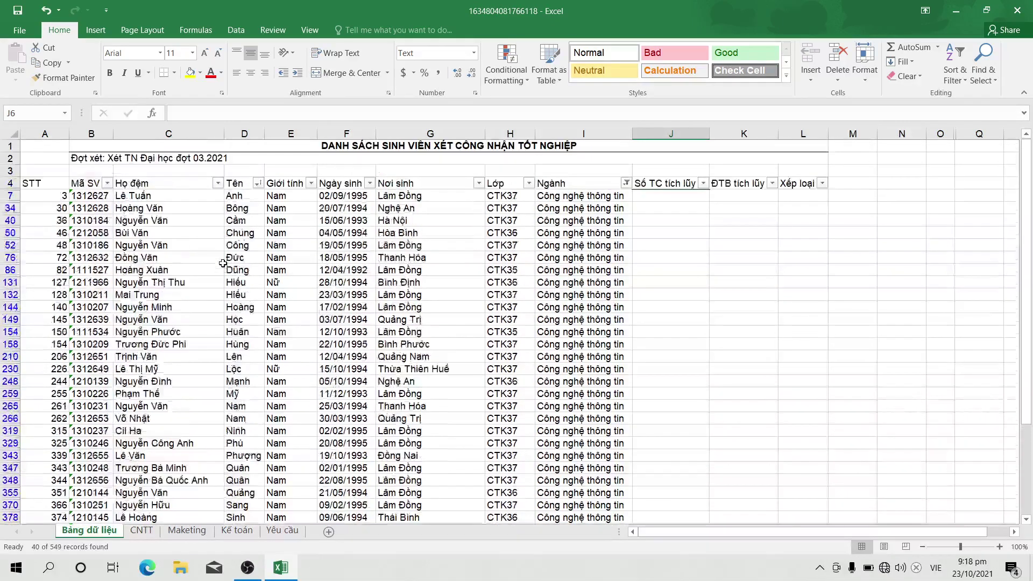
# Step: Select and copy the filtered Công nghệ thông tin table starting from cell A3
pyautogui.click(44, 171)
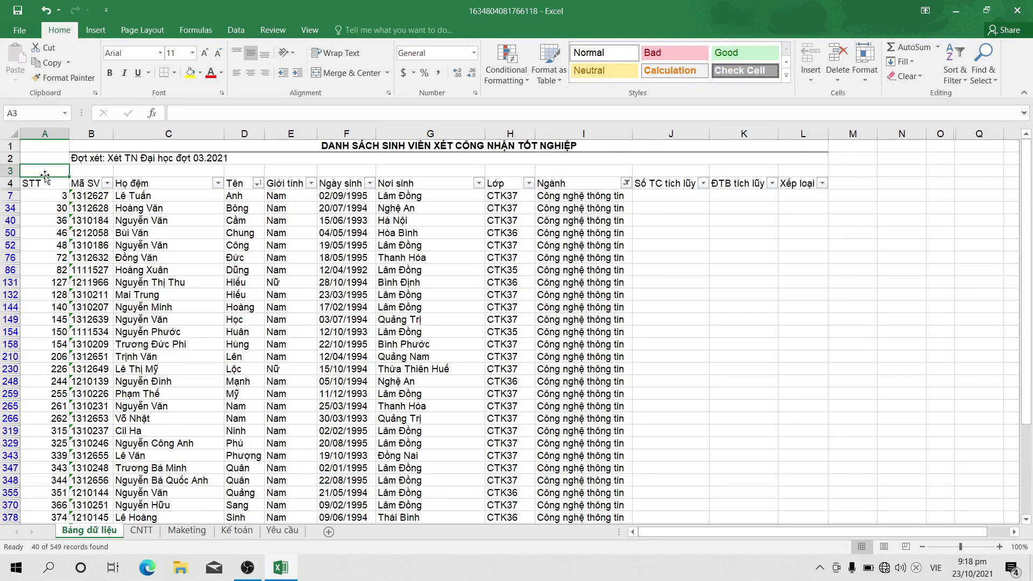
pyautogui.hotkey('ctrl', 'a')
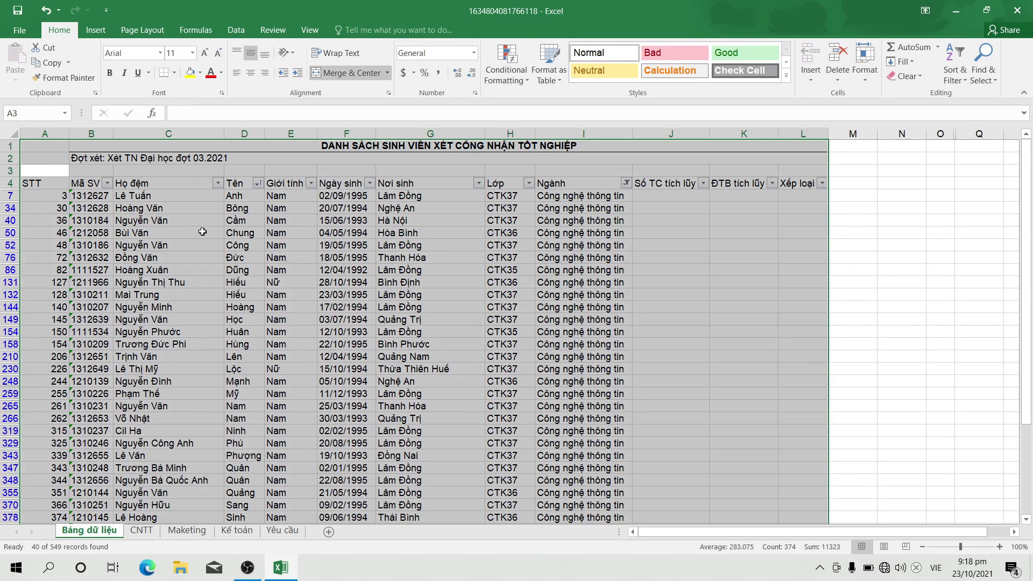
pyautogui.rightClick(202, 230)
pyautogui.click(230, 261)
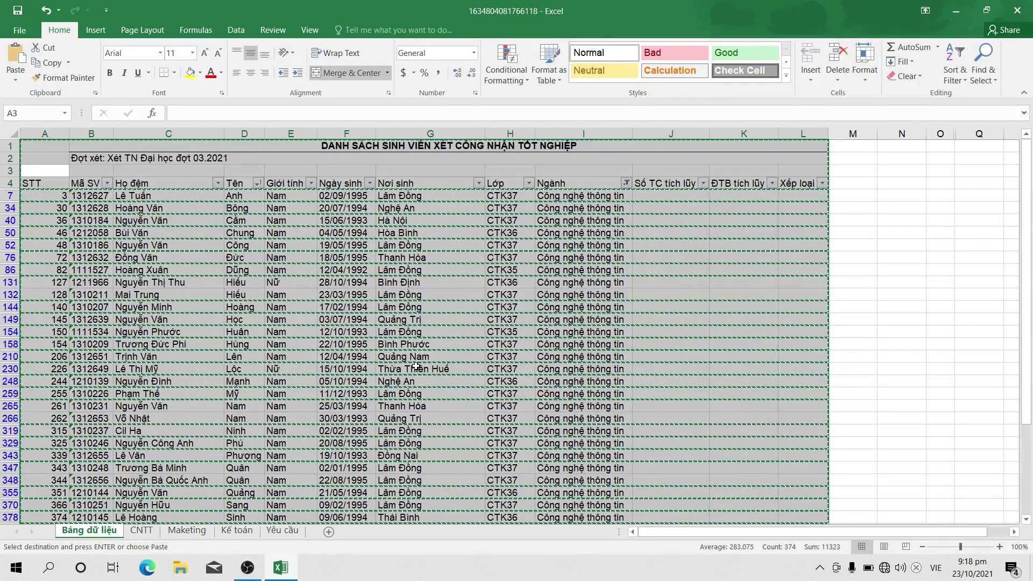
# Step: Paste the copied rows at A1 of the CNTT sheet, then return to Bảng dữ liệu
pyautogui.click(141, 530)
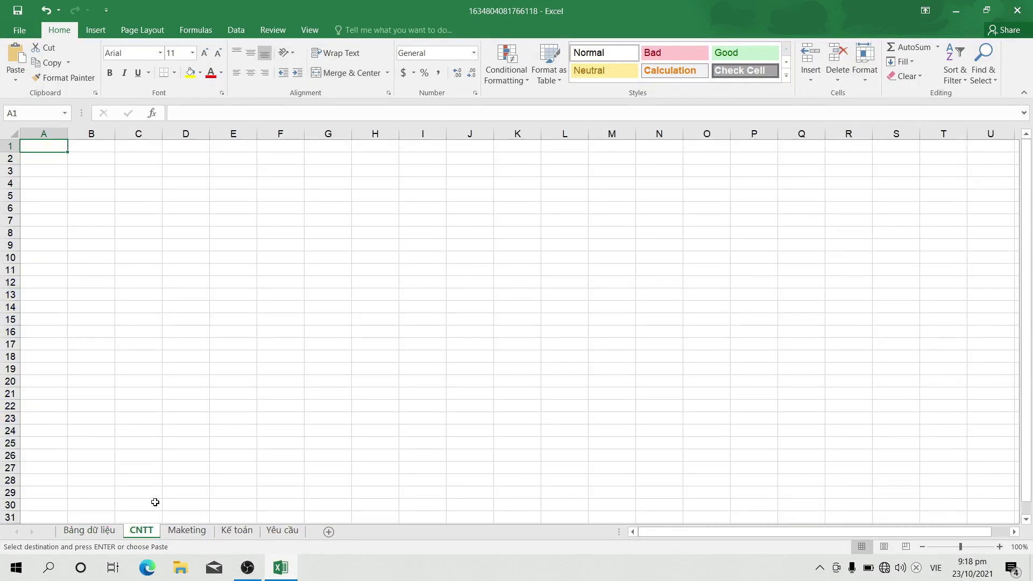
pyautogui.rightClick(34, 147)
pyautogui.click(57, 207)
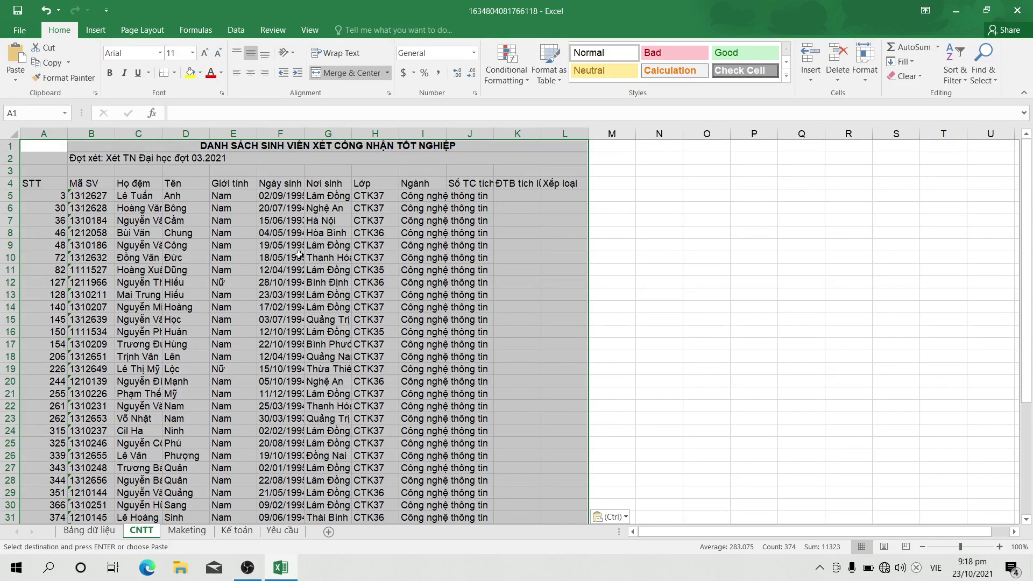
pyautogui.click(117, 534)
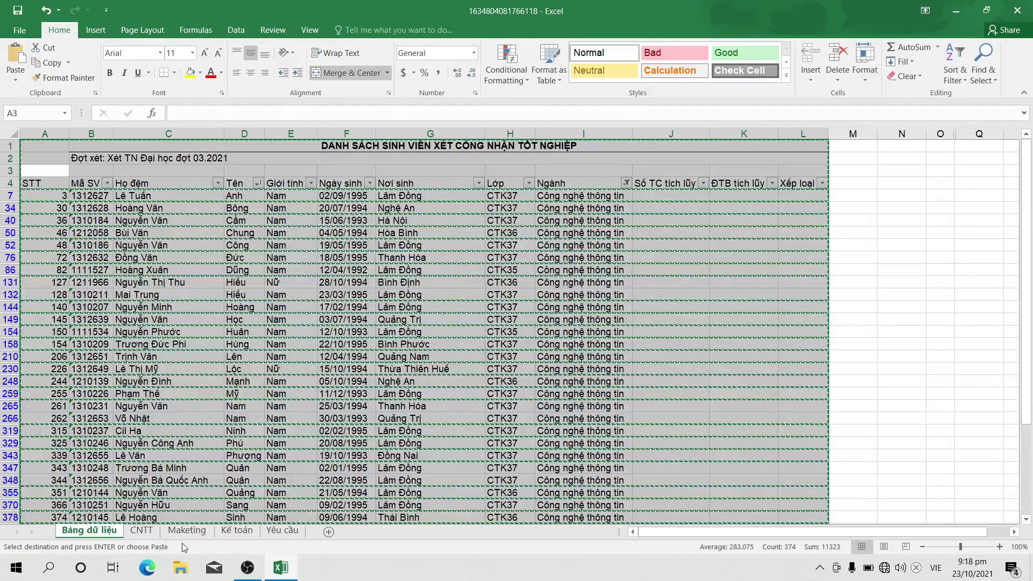
# Step: Switch the Ngành filter from Công nghệ thông tin to Marketing, showing 38 of 549 rows
pyautogui.click(626, 183)
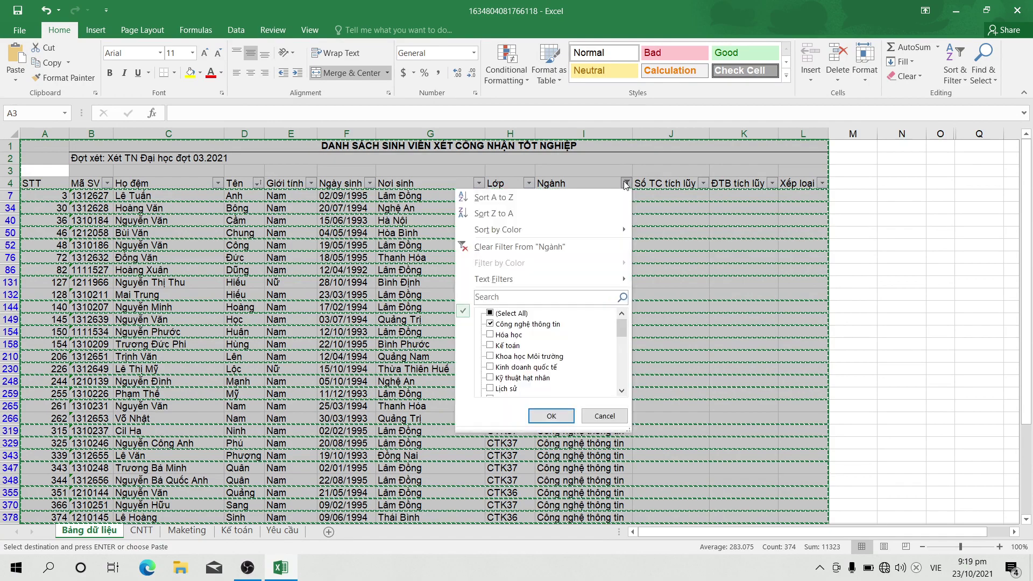
pyautogui.click(490, 324)
pyautogui.scroll(-2, 493, 333)
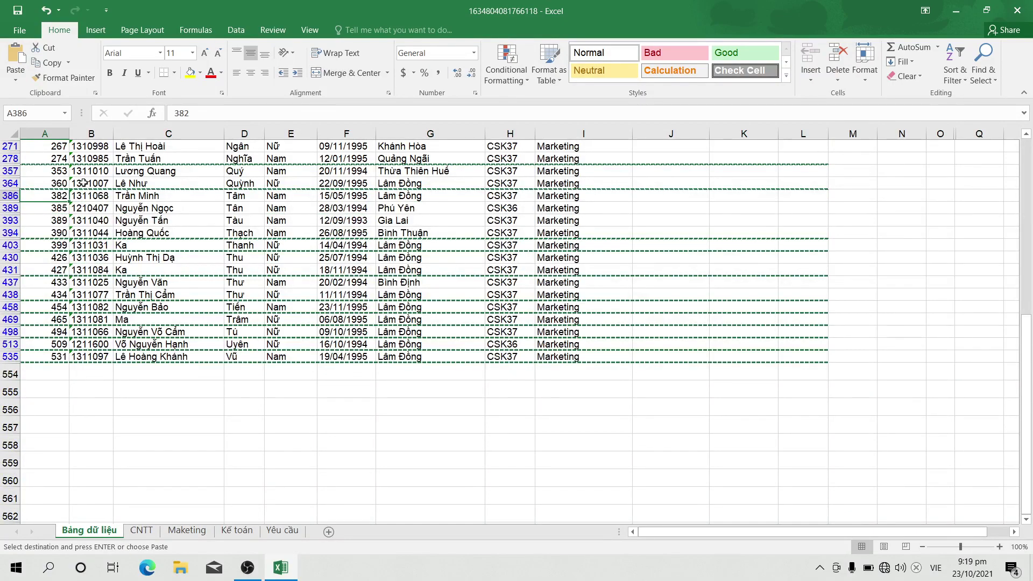
pyautogui.scroll(5, 84, 182)
pyautogui.scroll(3, 84, 183)
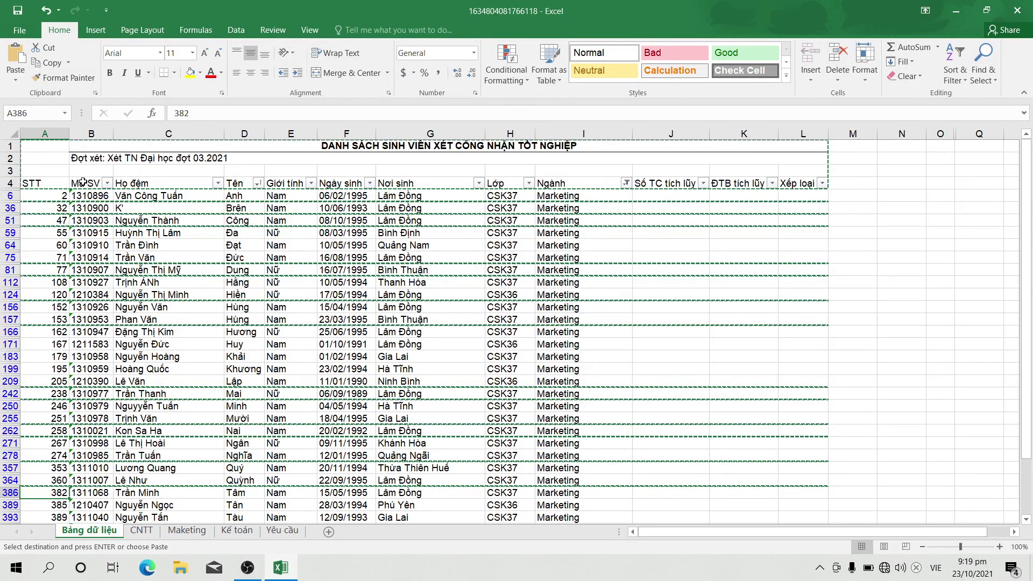
pyautogui.doubleClick(36, 171)
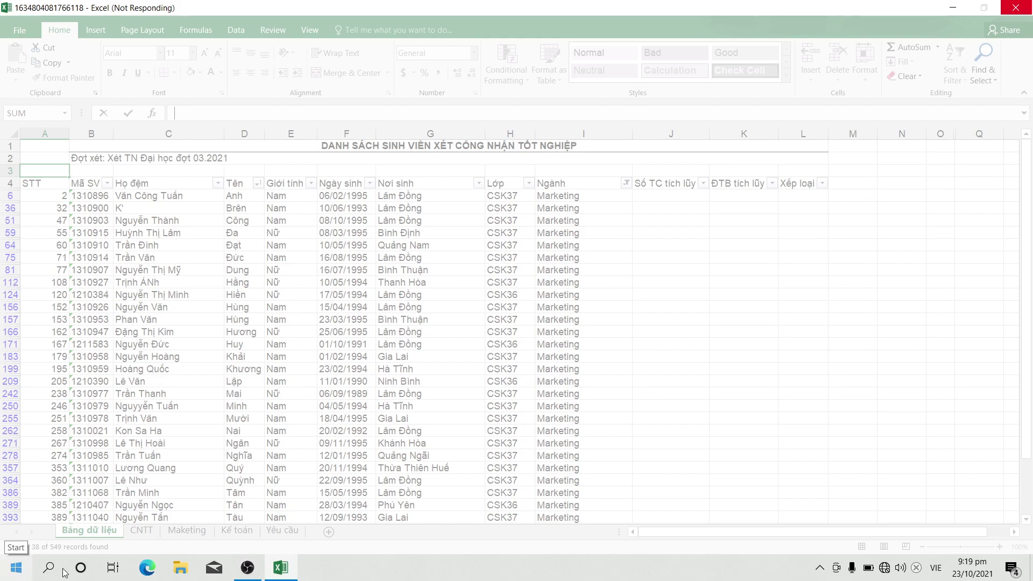
# Step: Bring OBS Studio back in front with the recording still running
pyautogui.click(248, 568)
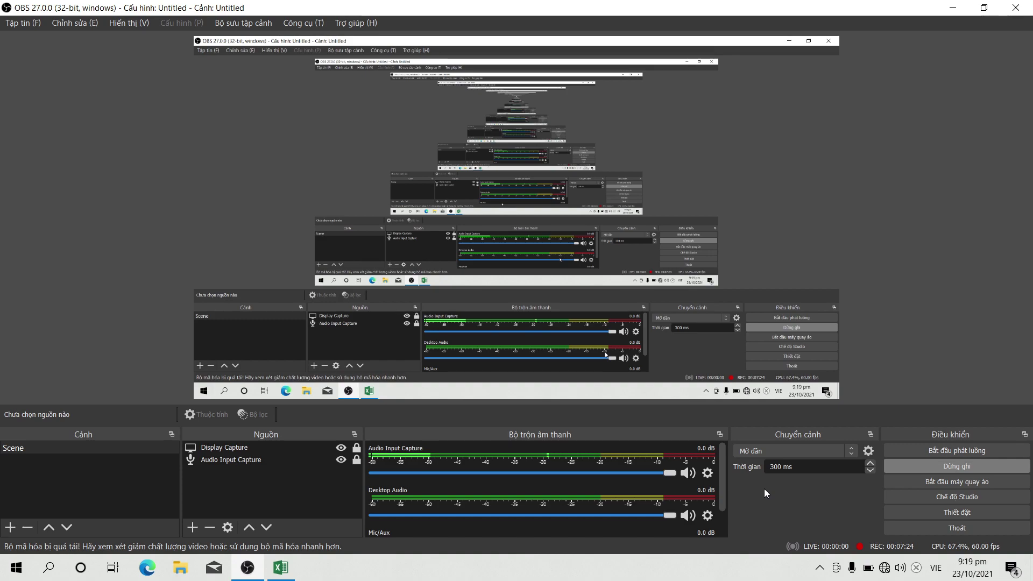